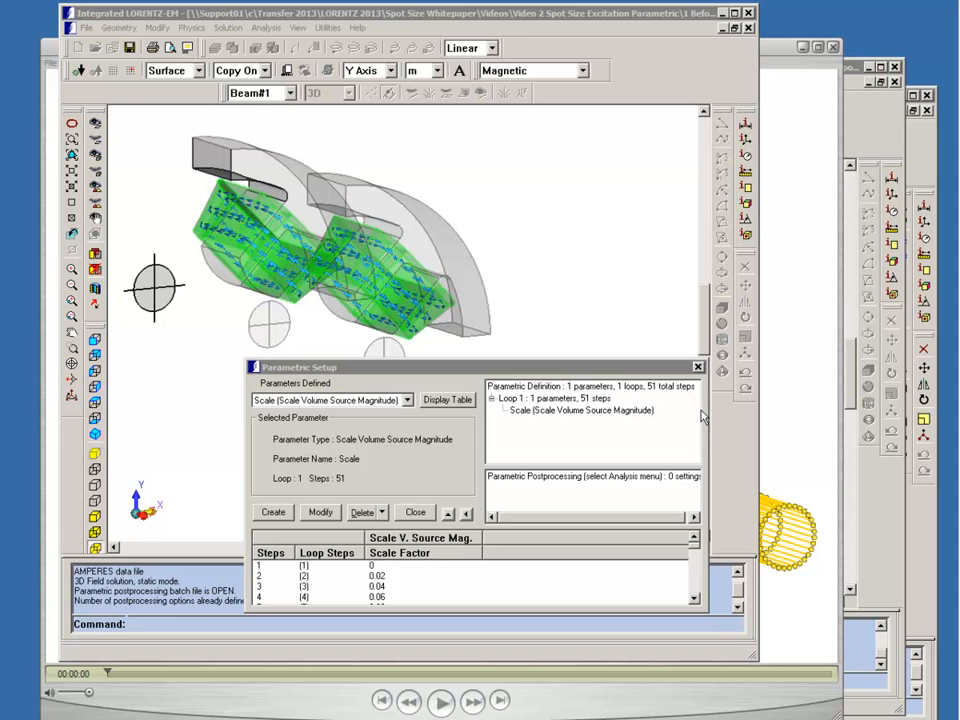
Minimize the front LORENTZ-EM model window and scrub the beam trajectory animation to 8 s, 15 s and back to 11 s
drag(635, 368, 613, 378)
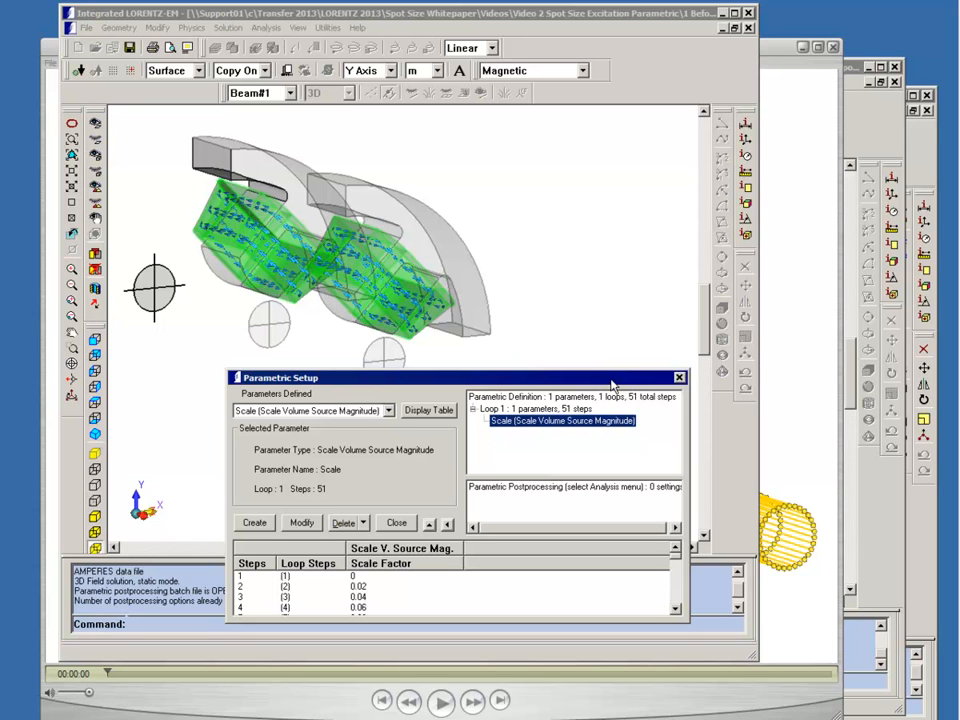
click(723, 17)
click(722, 14)
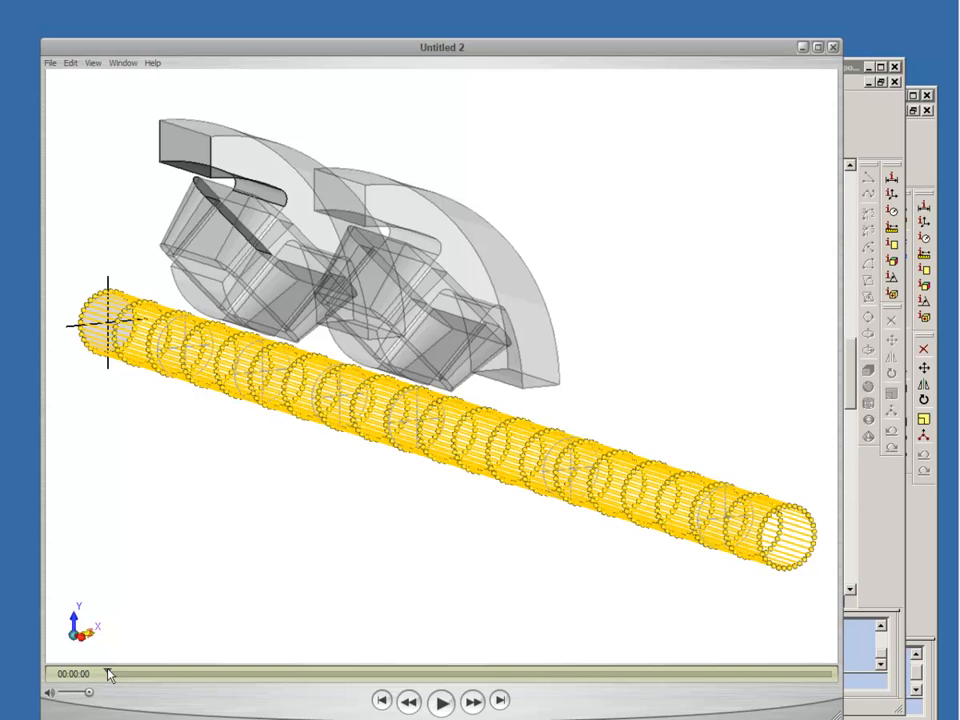
drag(110, 675, 408, 675)
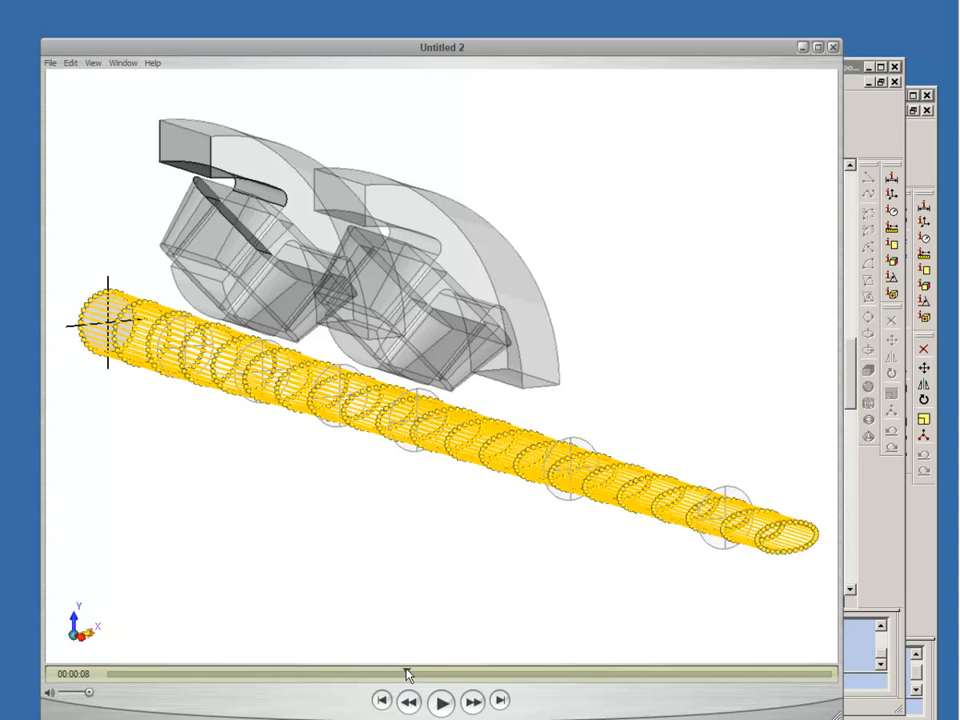
drag(408, 675, 662, 675)
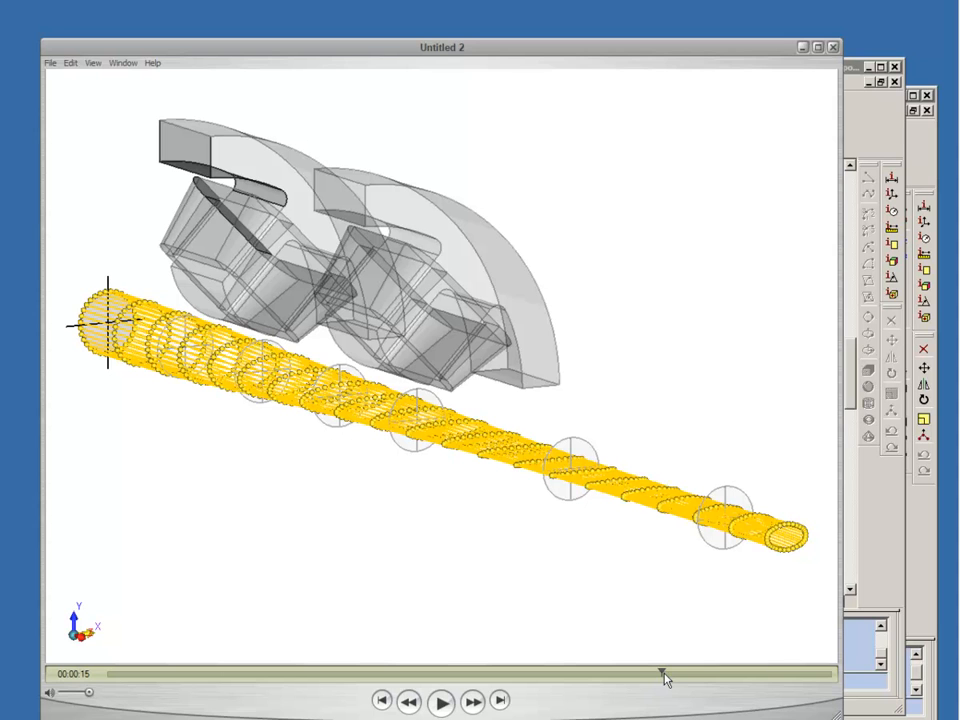
drag(665, 675, 521, 684)
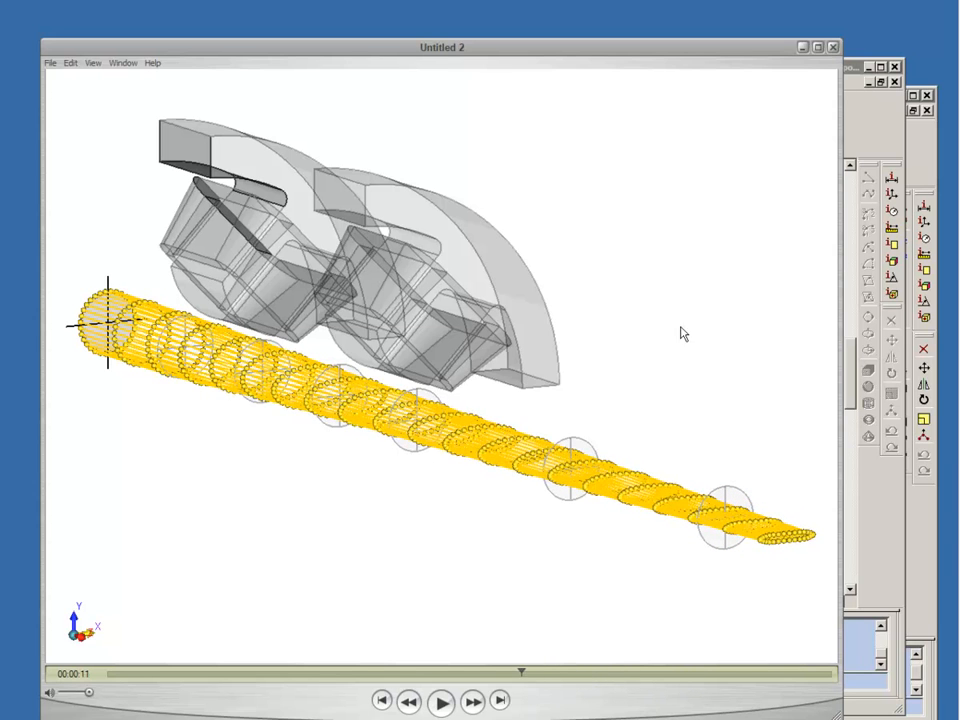
Minimize the animation player and highlight each of the three existing spot size postprocessing settings in the model
click(802, 47)
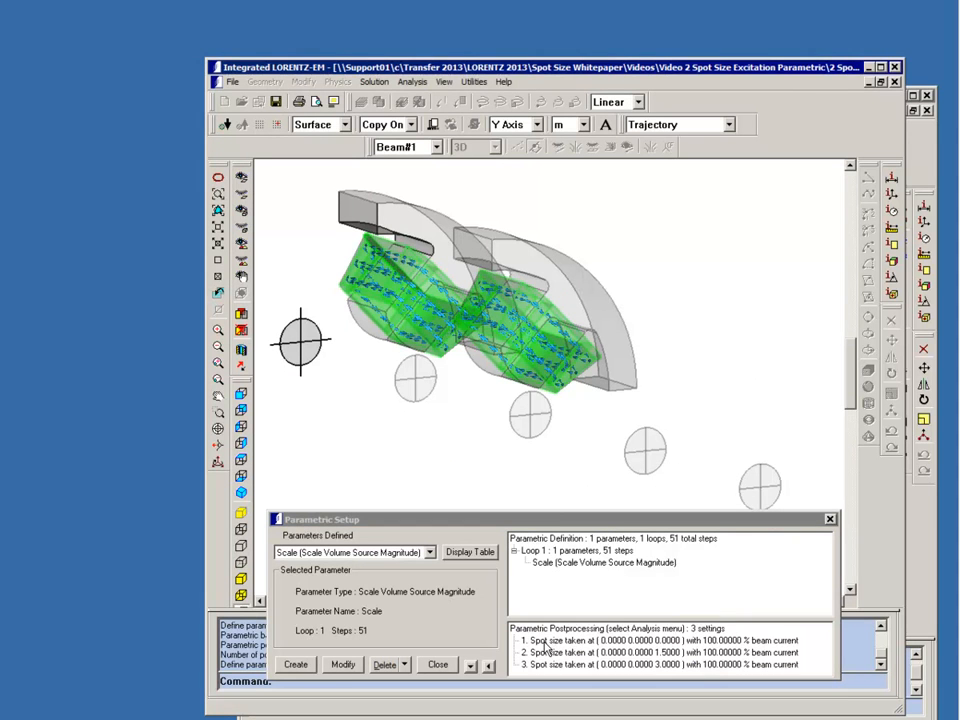
click(546, 642)
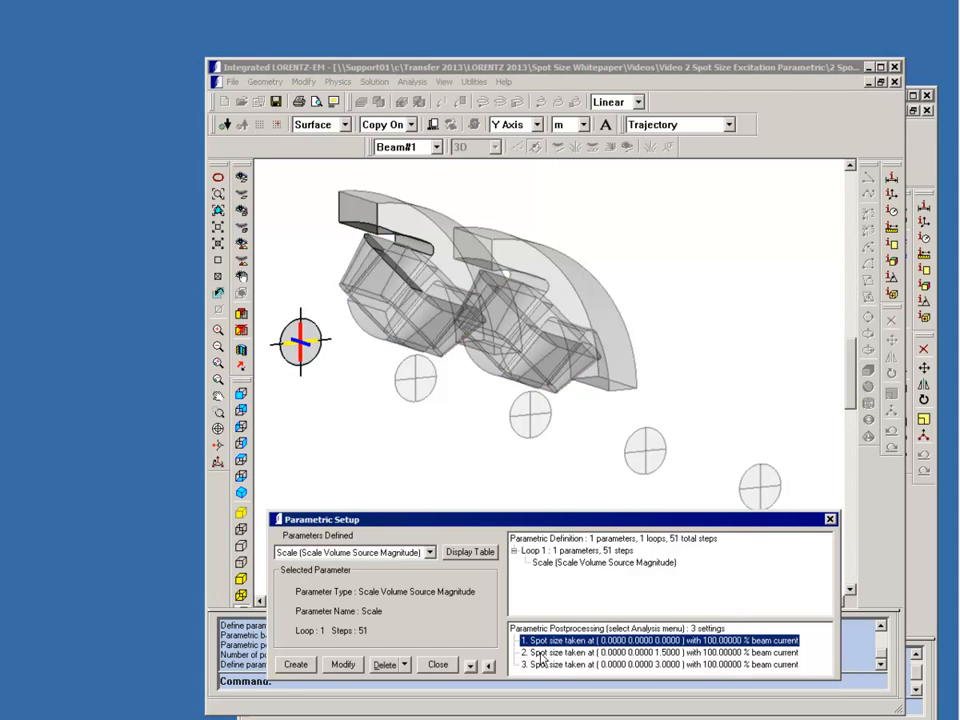
click(556, 652)
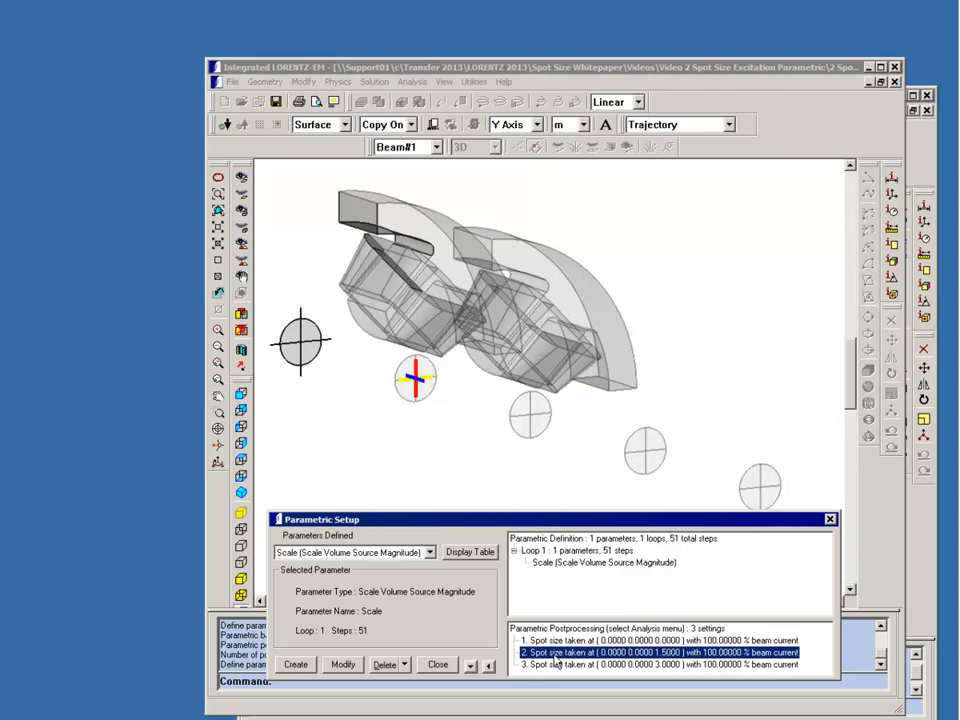
click(557, 665)
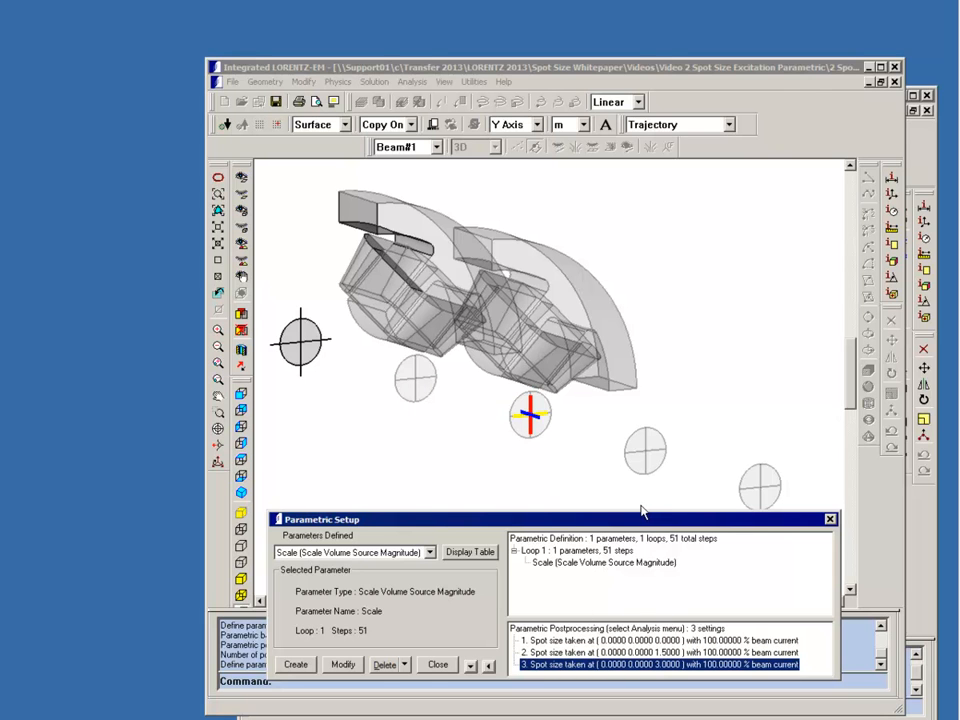
Add a spot size on the user axis at distance 4.5 with one beam current sampling at 100%, and highlight its setting
click(414, 82)
mouse_move(438, 164)
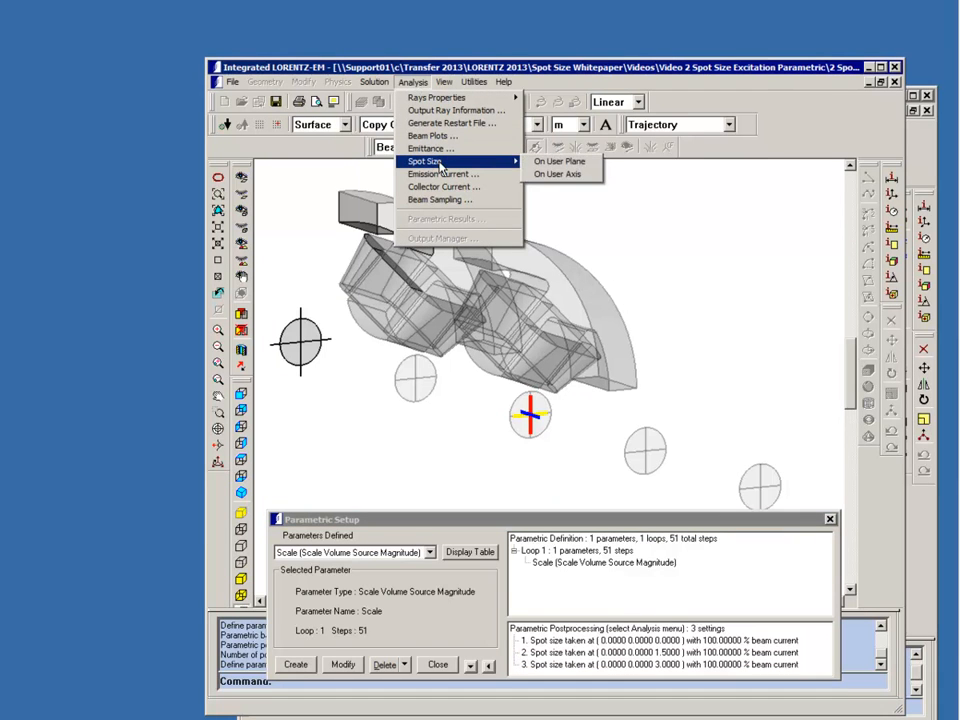
click(558, 175)
drag(520, 521, 399, 98)
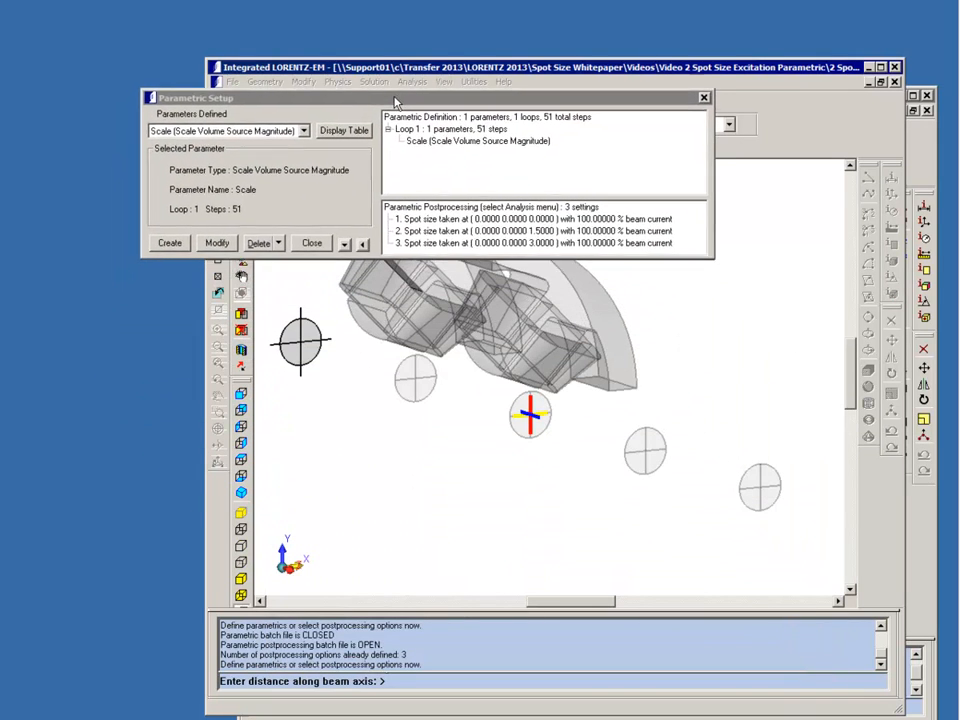
click(417, 682)
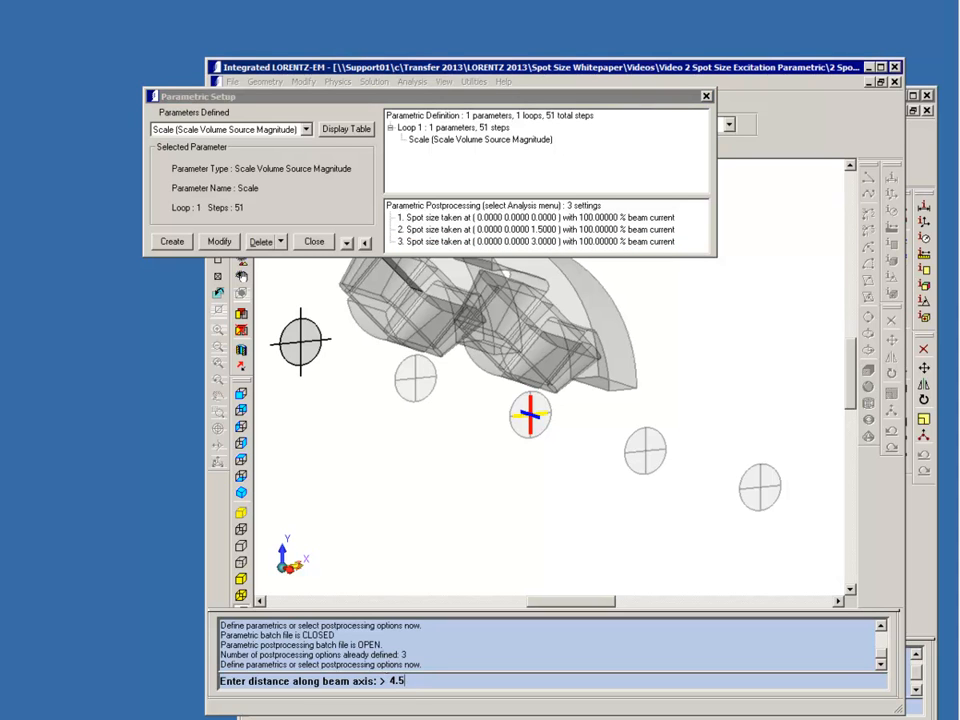
text(4.5)
key(Return)
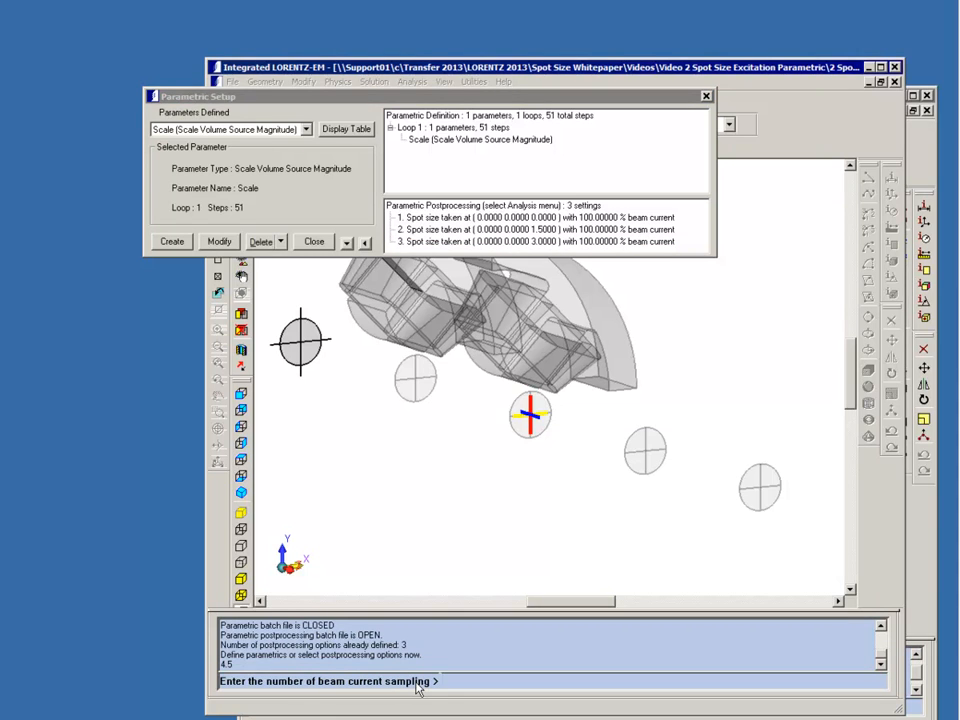
text(1)
key(Return)
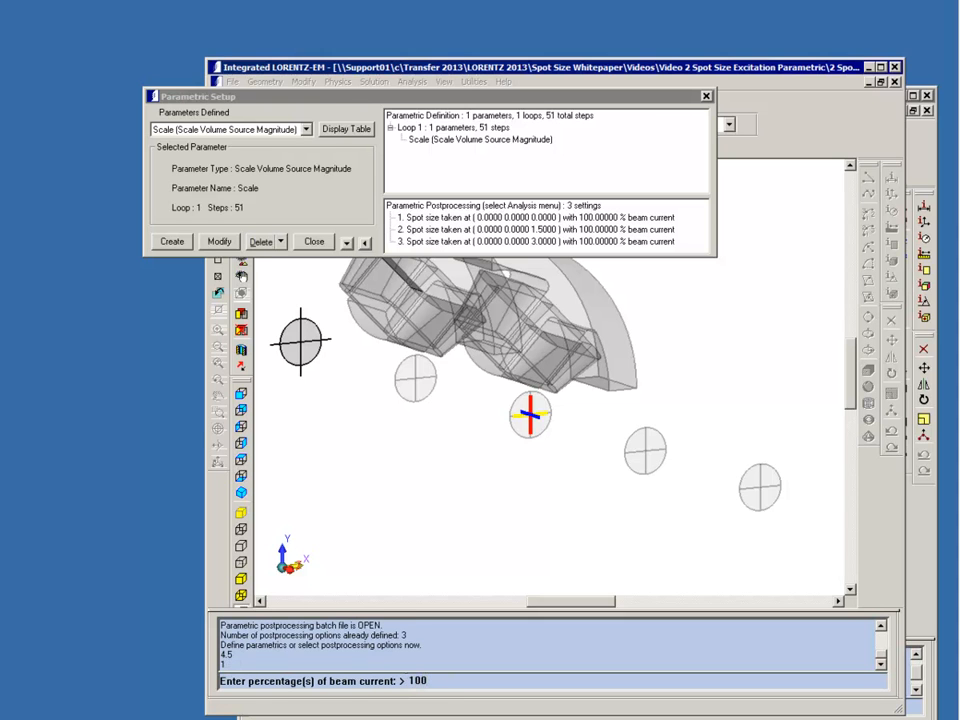
key(Return)
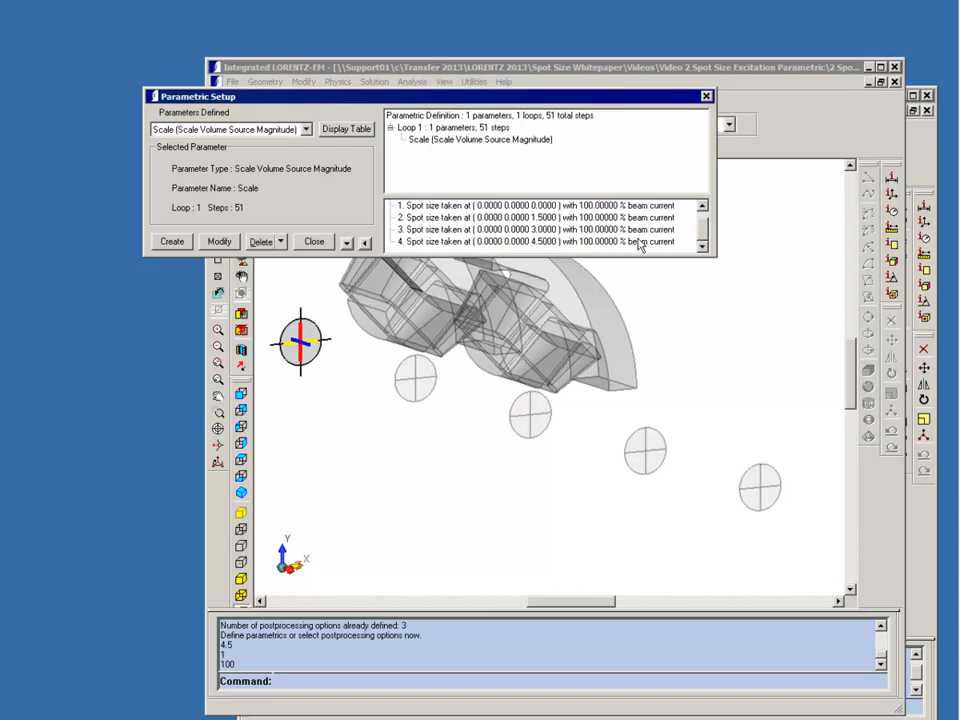
click(640, 242)
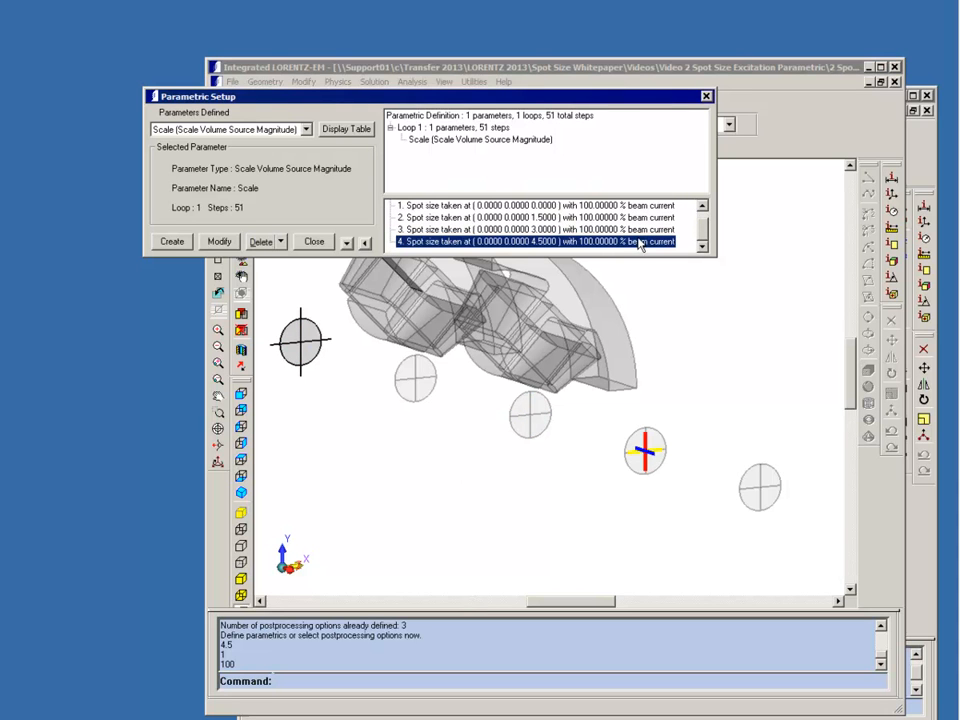
Add a spot size on the user axis at distance 6 with one beam current sampling at 100%
click(413, 81)
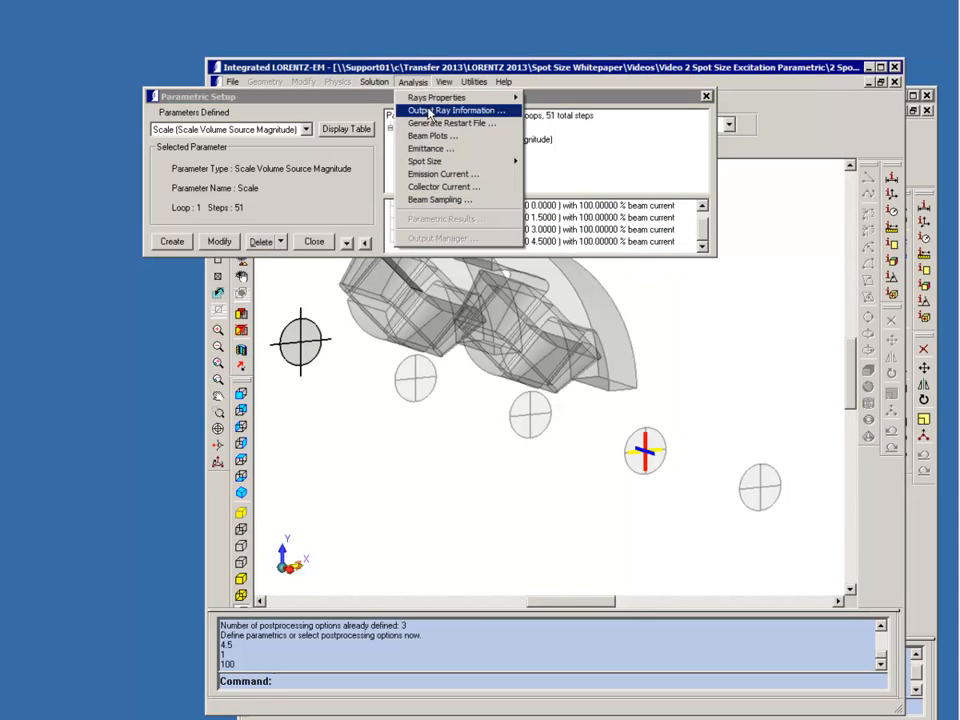
mouse_move(430, 161)
click(565, 176)
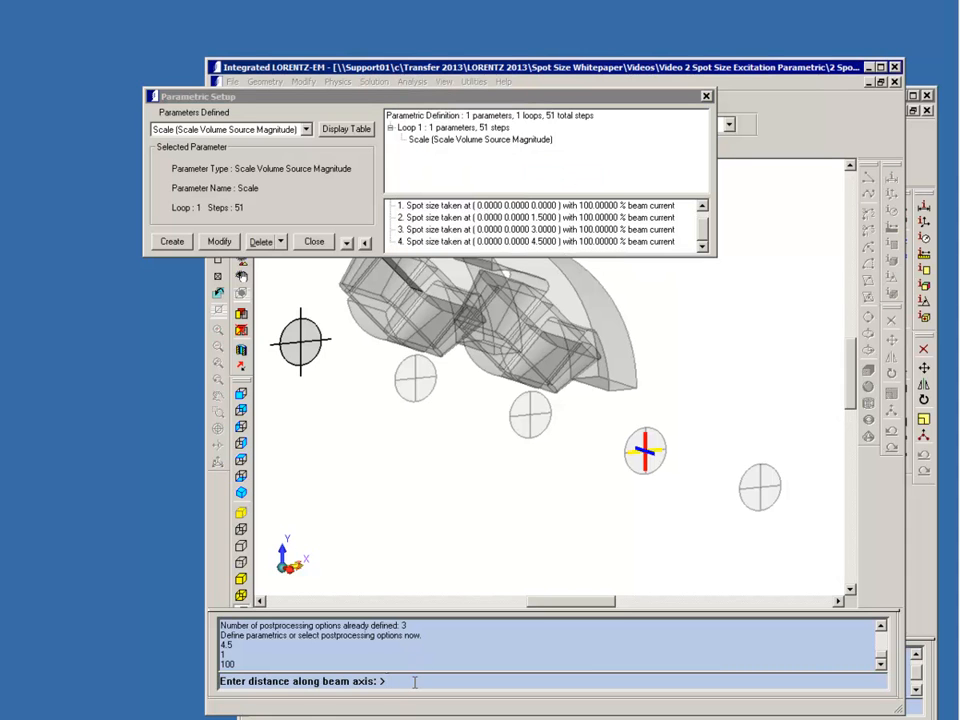
text(6)
key(Return)
text(1)
key(Return)
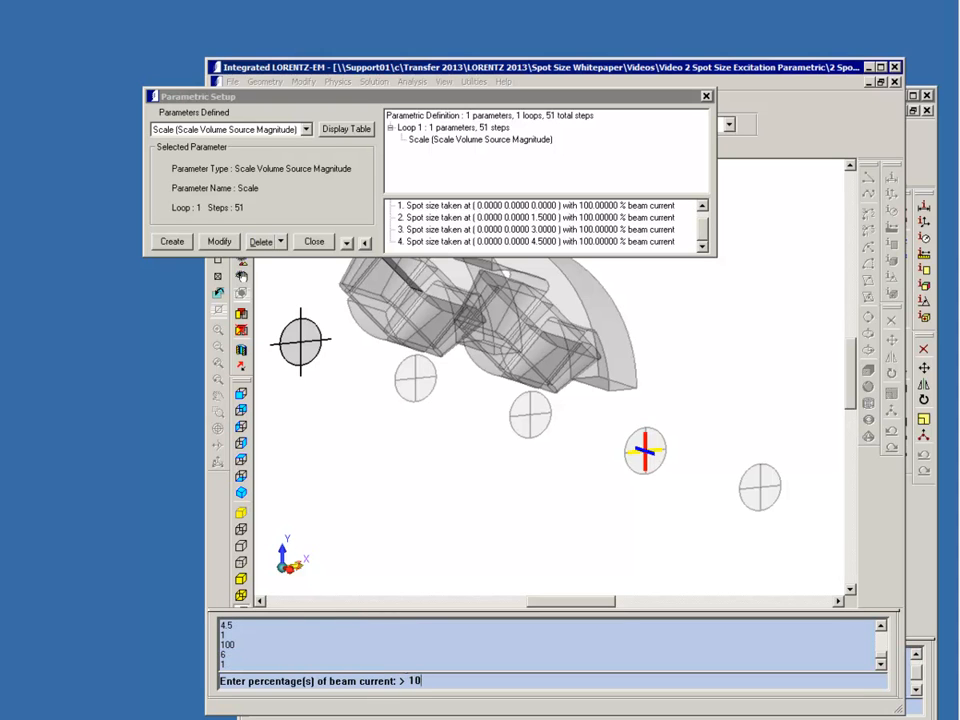
key(Return)
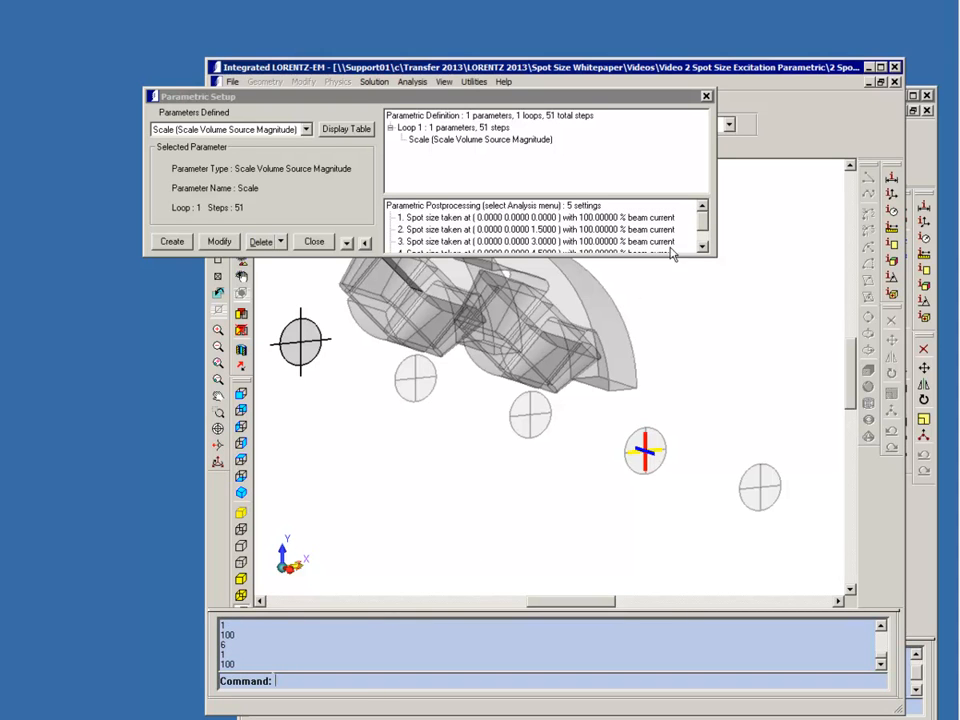
Highlight all five spot size settings one after another to check their positions along the beam axis
click(528, 206)
click(532, 217)
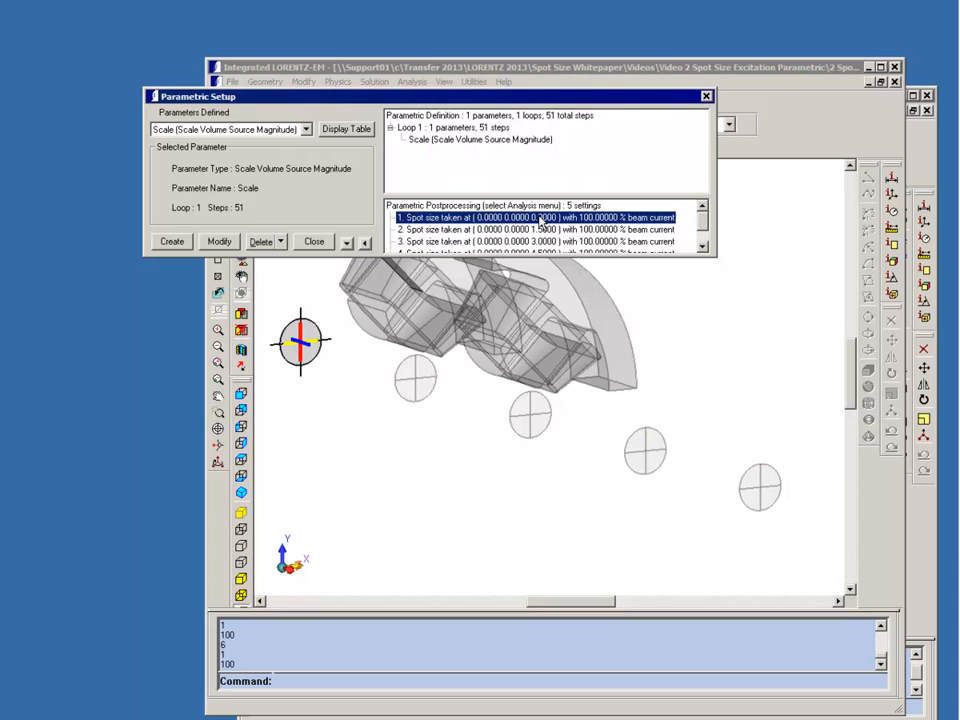
click(536, 229)
click(600, 241)
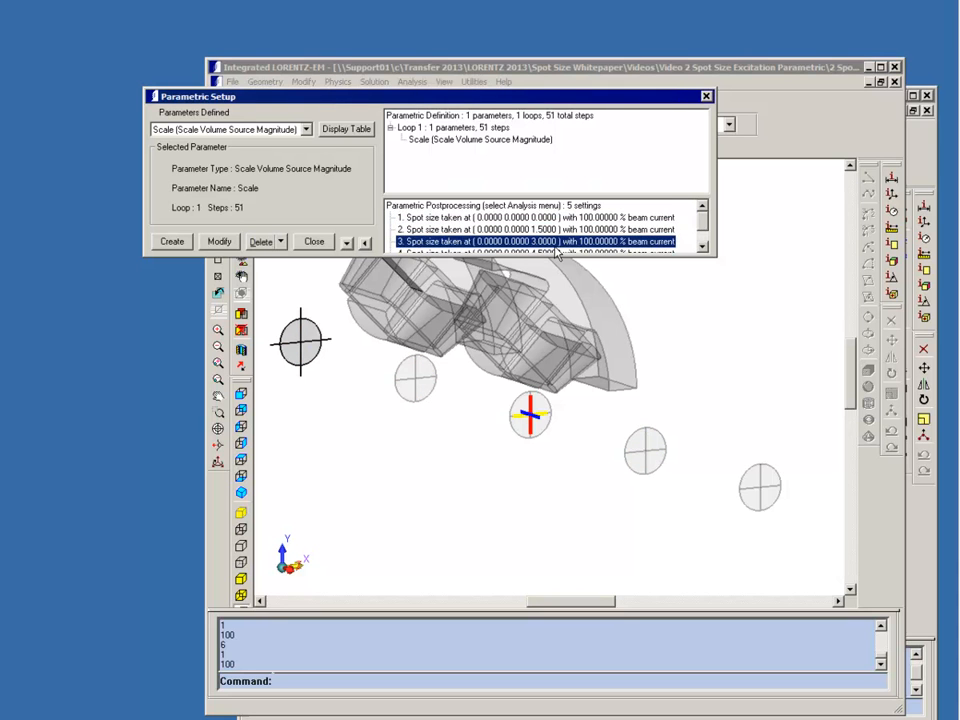
click(704, 247)
click(664, 241)
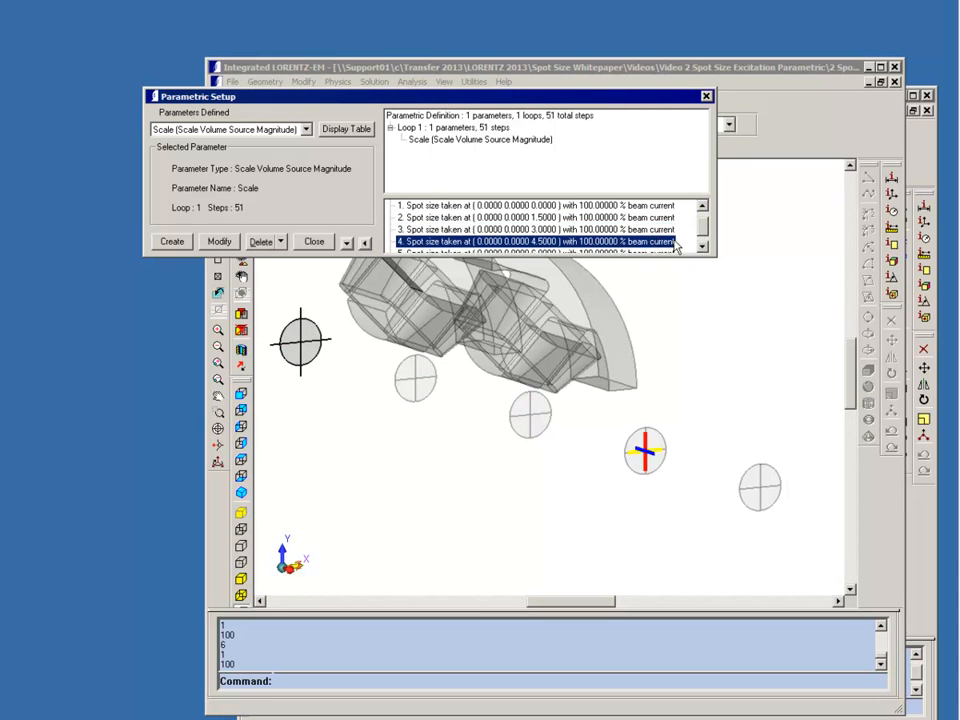
scroll(671, 251, down, 1)
click(668, 243)
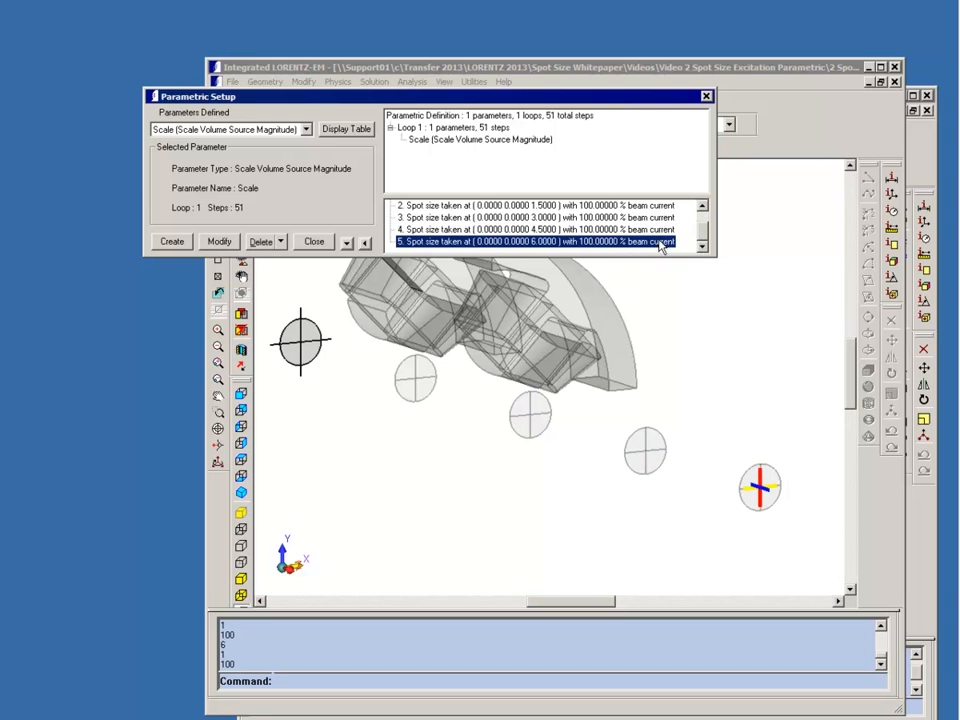
Switch to the solved model and examine its parametric results table, widening it to review the spot size columns through the fifth location
click(876, 69)
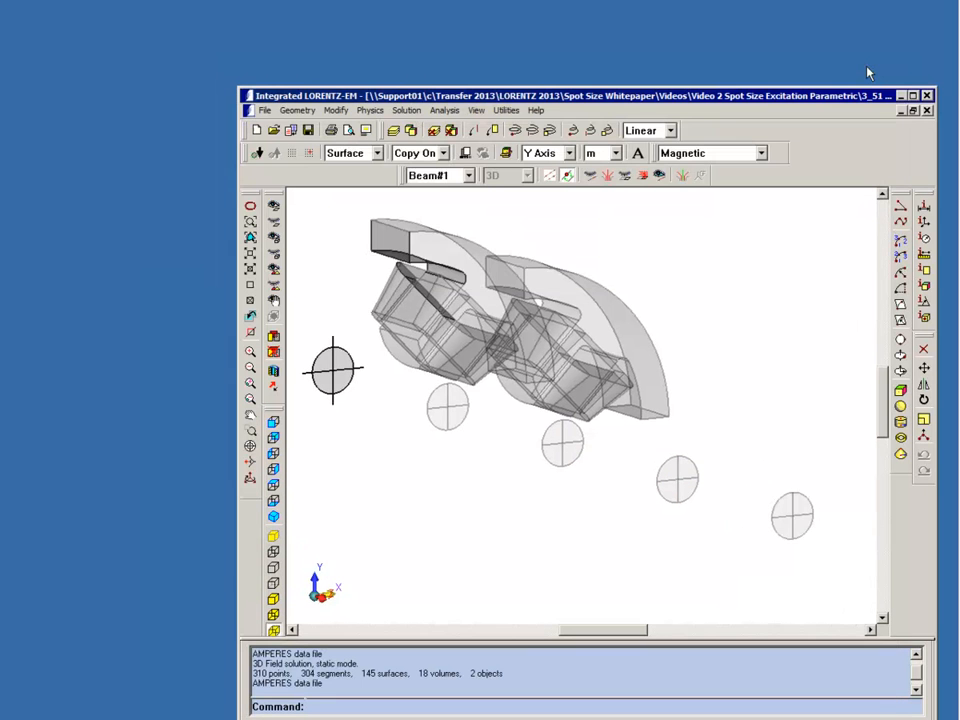
click(445, 110)
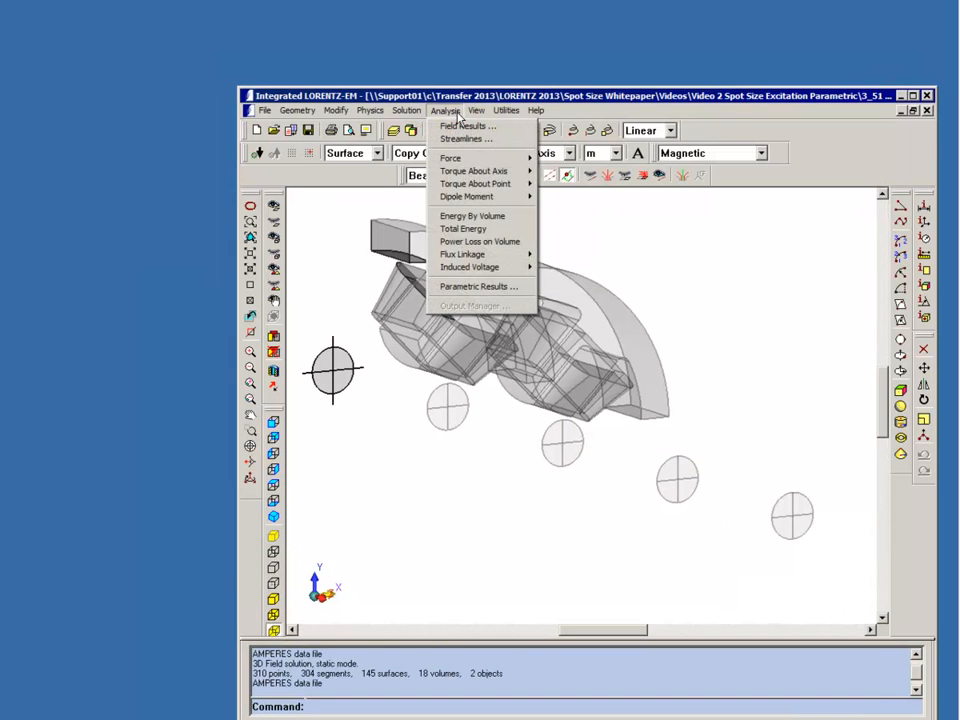
click(486, 291)
drag(360, 78, 342, 234)
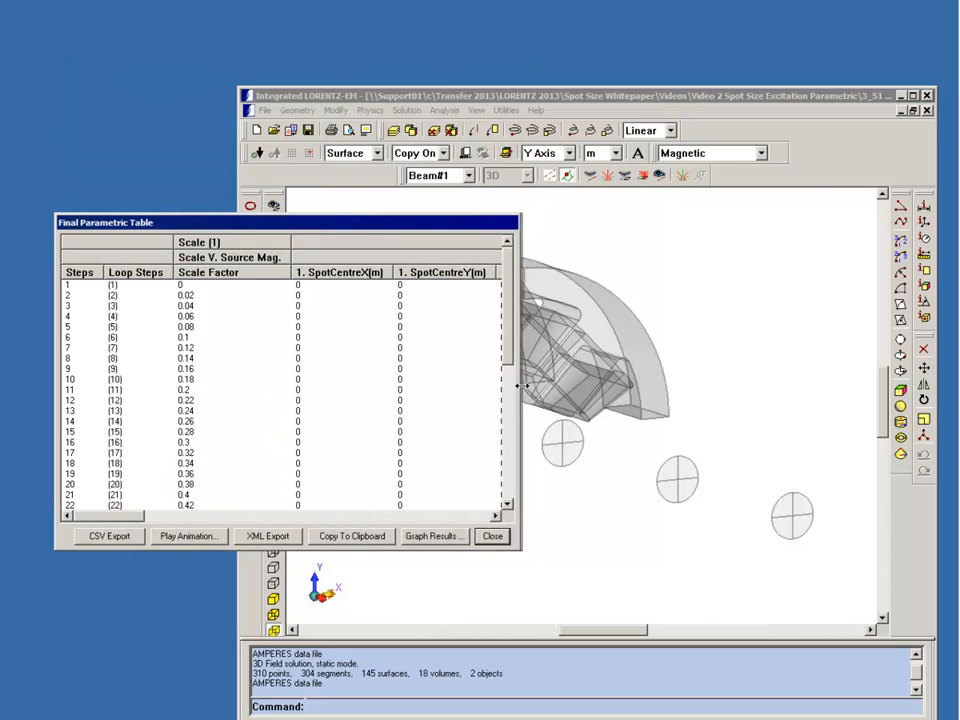
drag(519, 385, 700, 388)
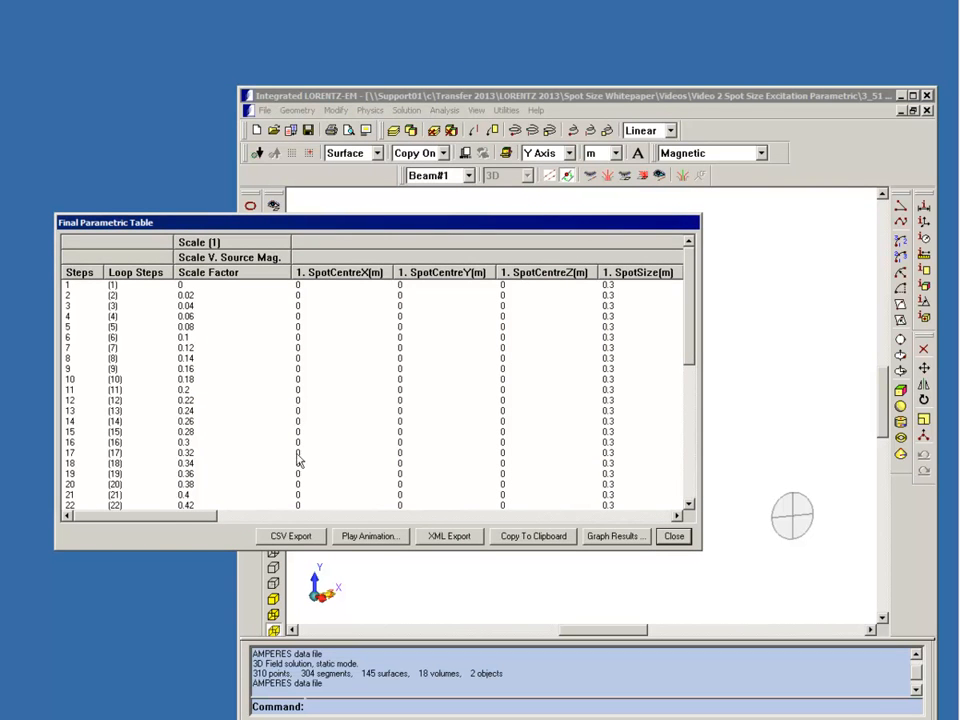
drag(178, 518, 553, 522)
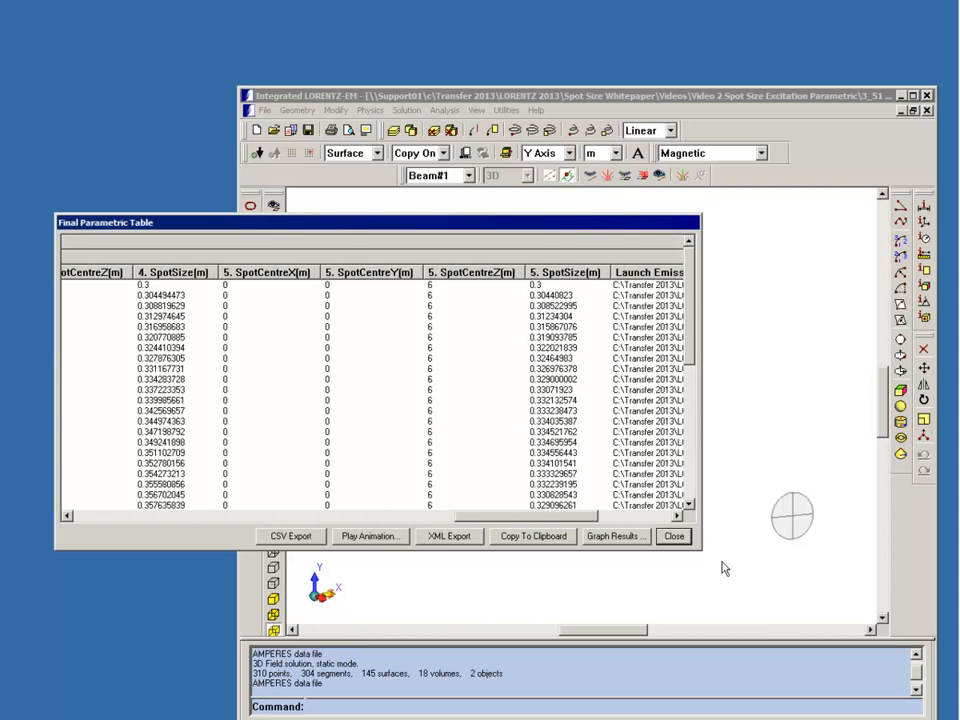
Graph the first spot size, 1. SpotSize(m), against the volume source magnitude scale and move the graph clear of the settings
click(620, 538)
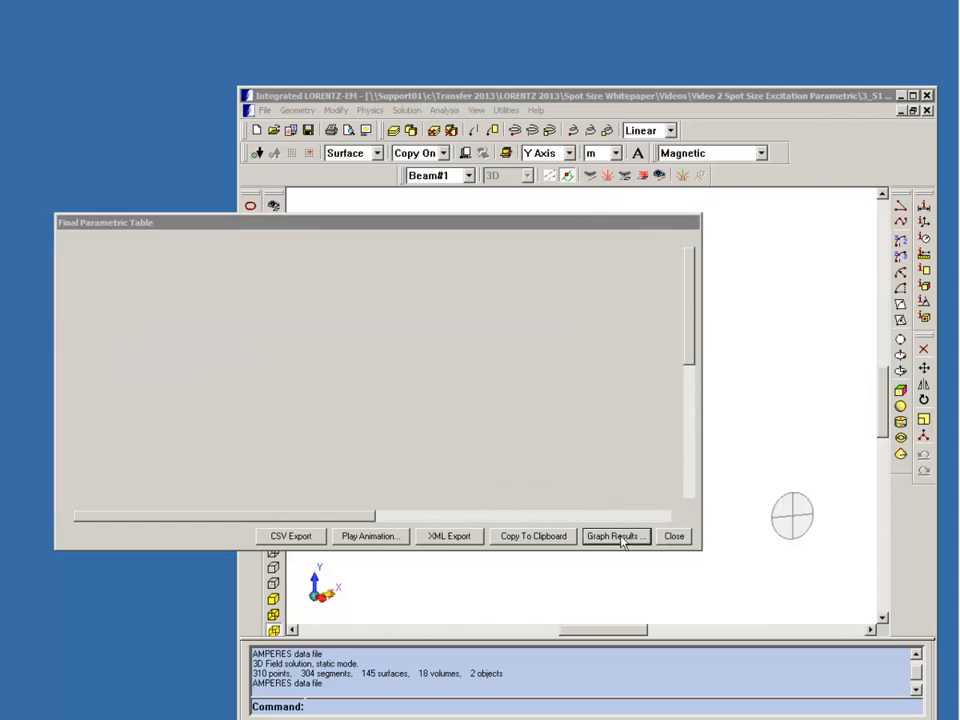
click(287, 94)
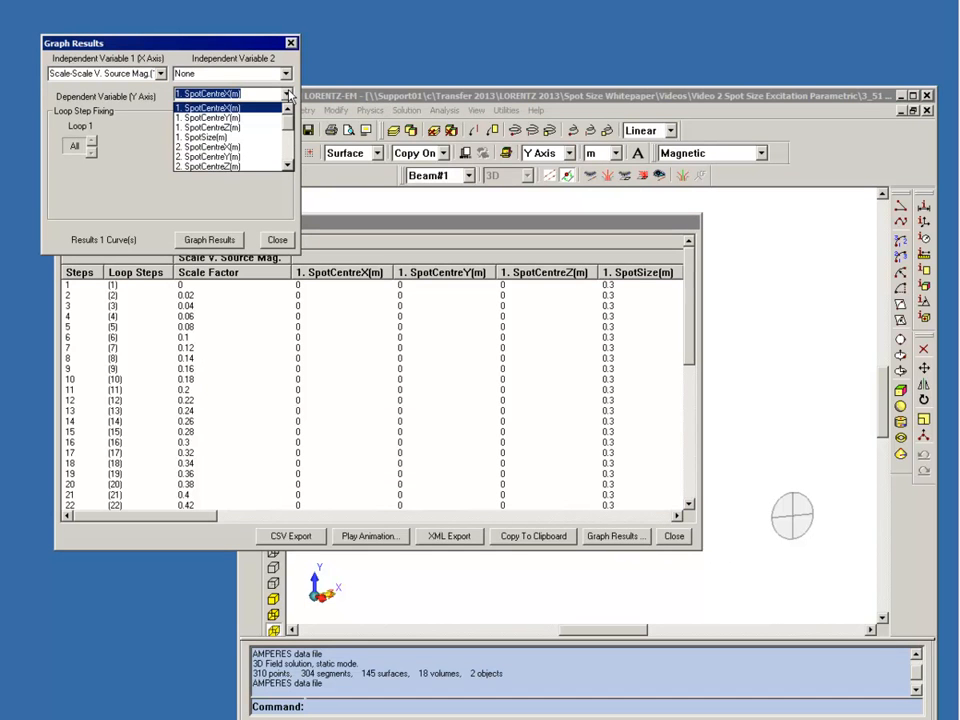
click(224, 138)
click(210, 240)
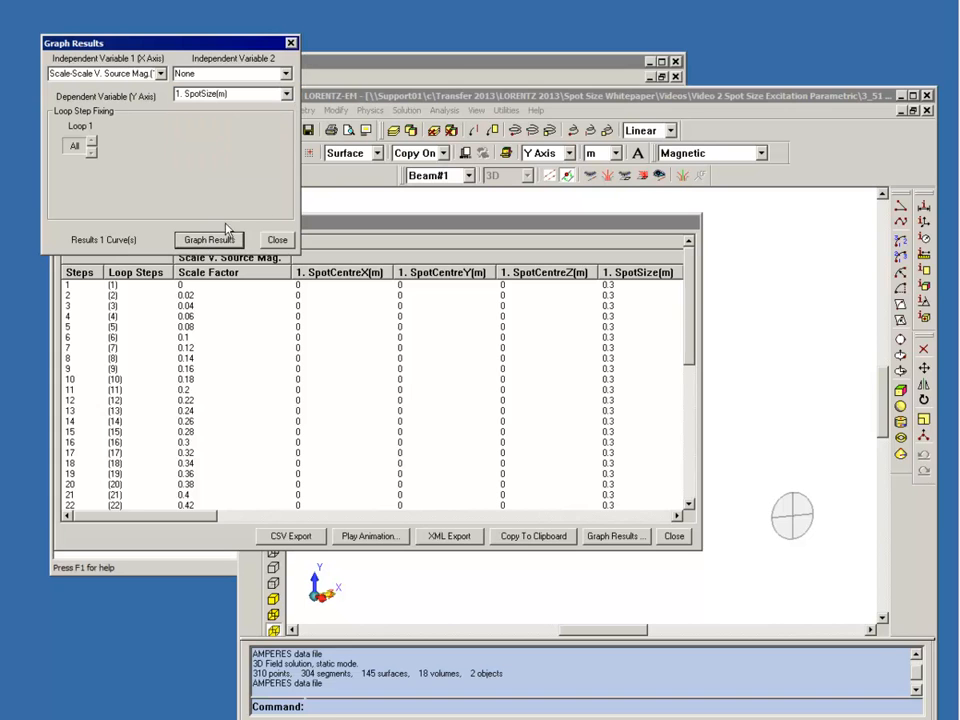
drag(456, 66, 663, 146)
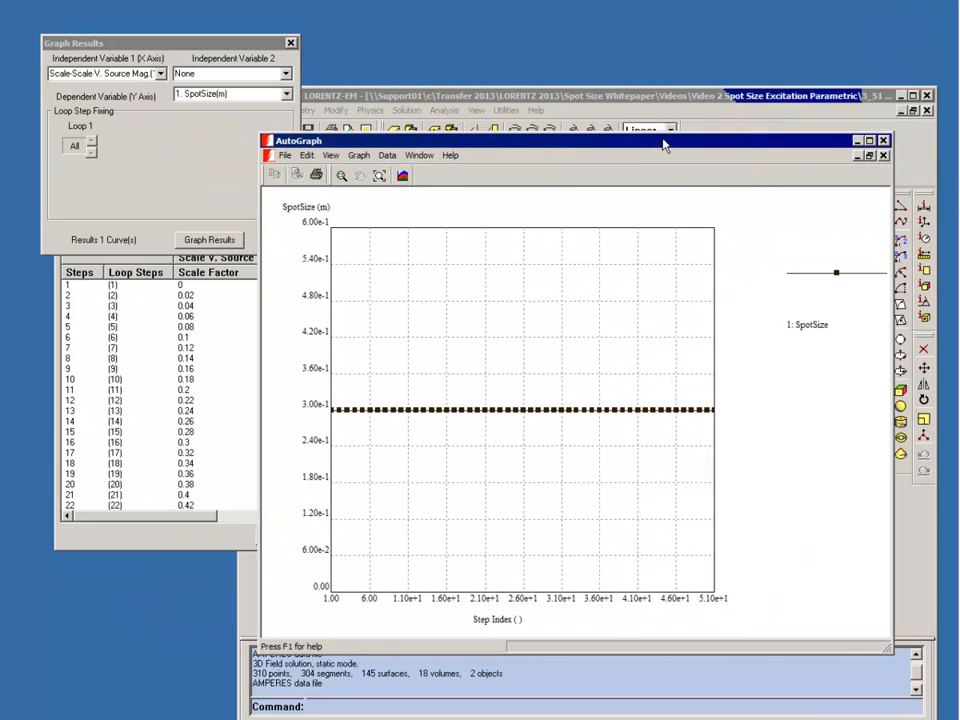
Add the second spot size, 2. SpotSize(m), to the graph and bring the graph window forward to view both curves
click(285, 97)
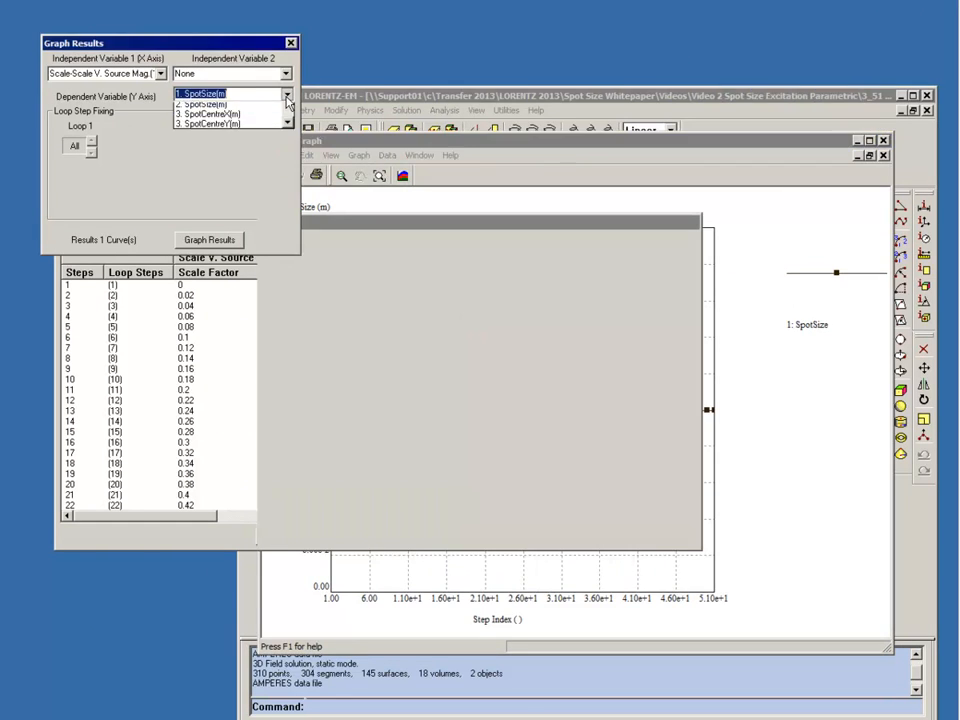
click(286, 96)
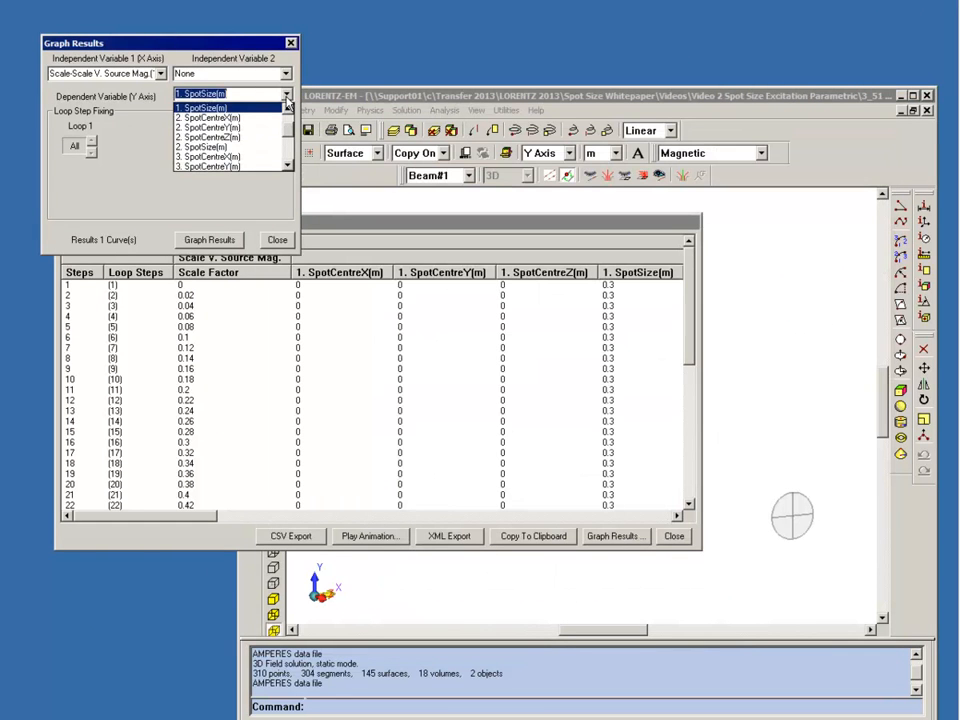
click(227, 148)
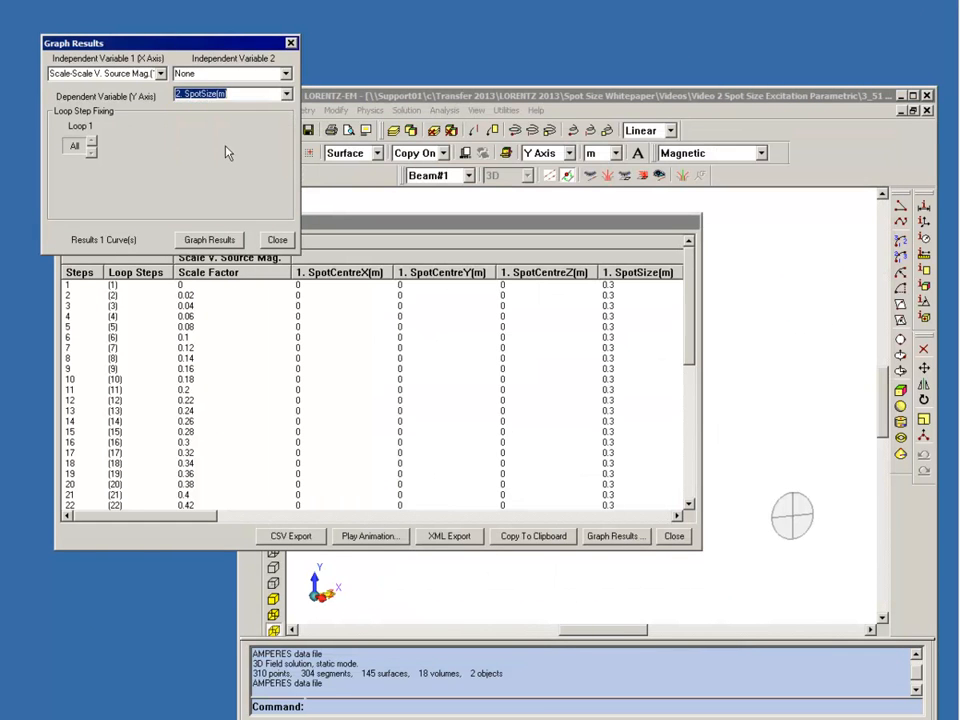
click(207, 240)
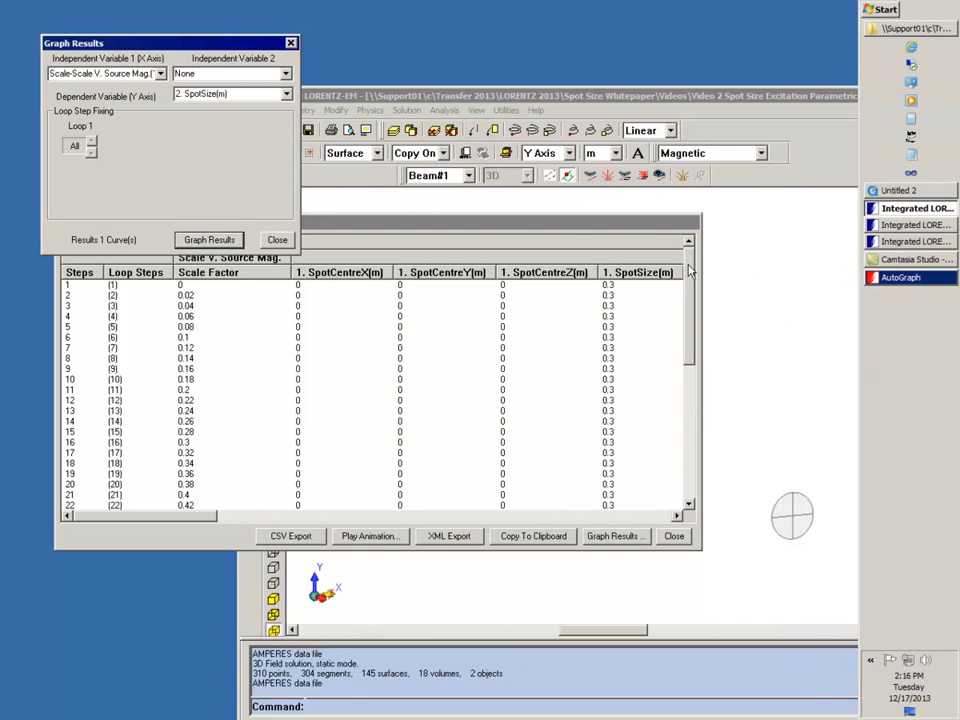
click(897, 278)
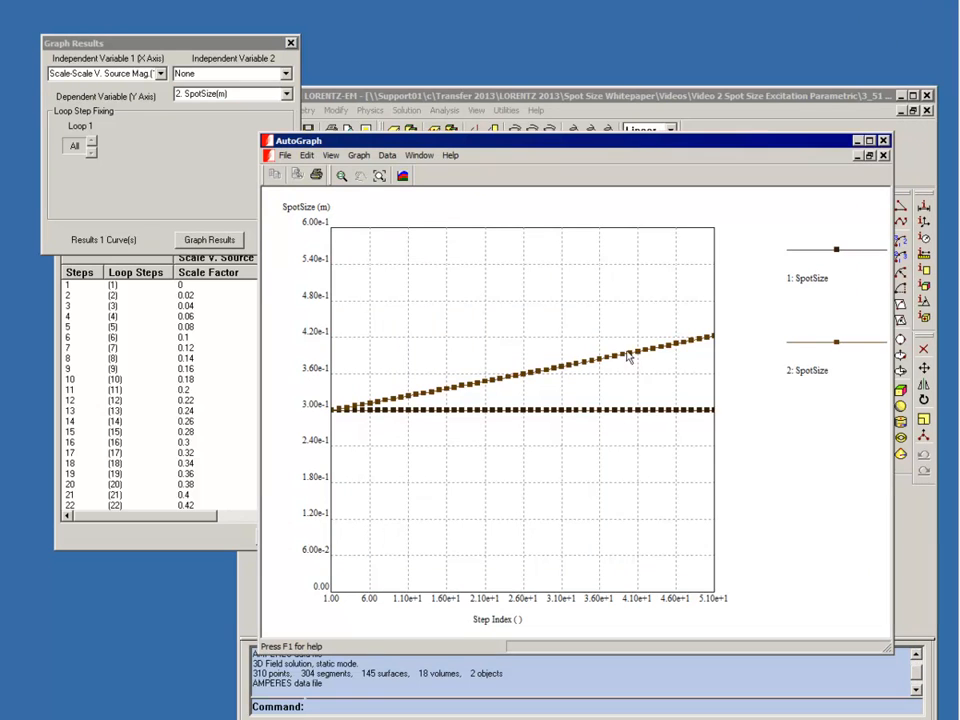
Graph the third spot size, 3. SpotSize(m), together with the first two curves
click(286, 94)
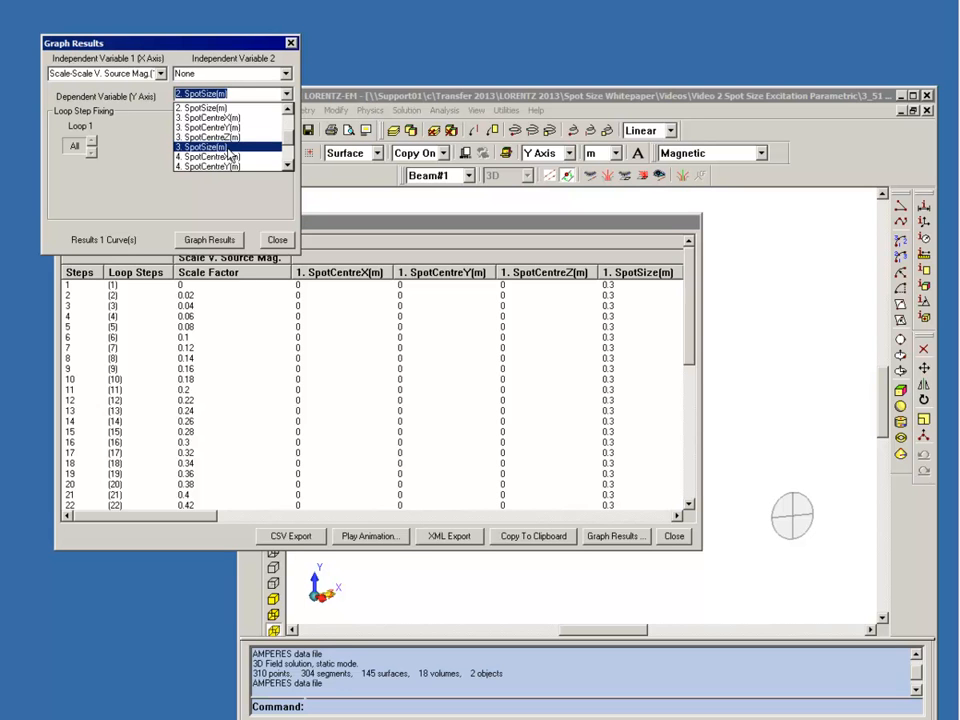
click(229, 150)
click(207, 239)
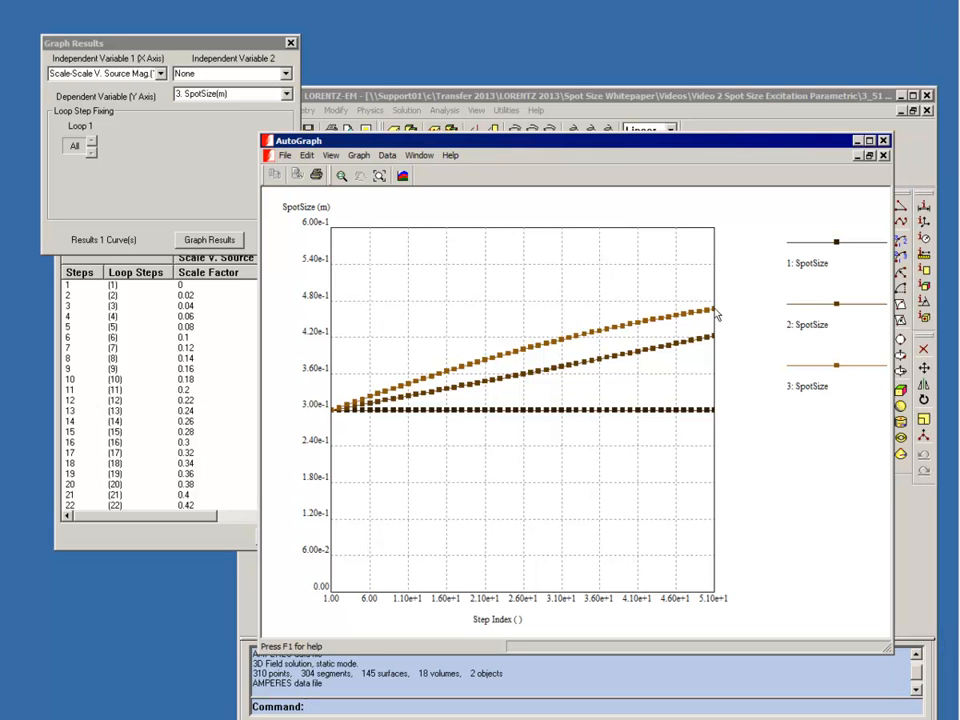
Add the fourth spot size, 4. SpotSize(m), to the same graph and bring the graph window forward
click(168, 122)
click(286, 94)
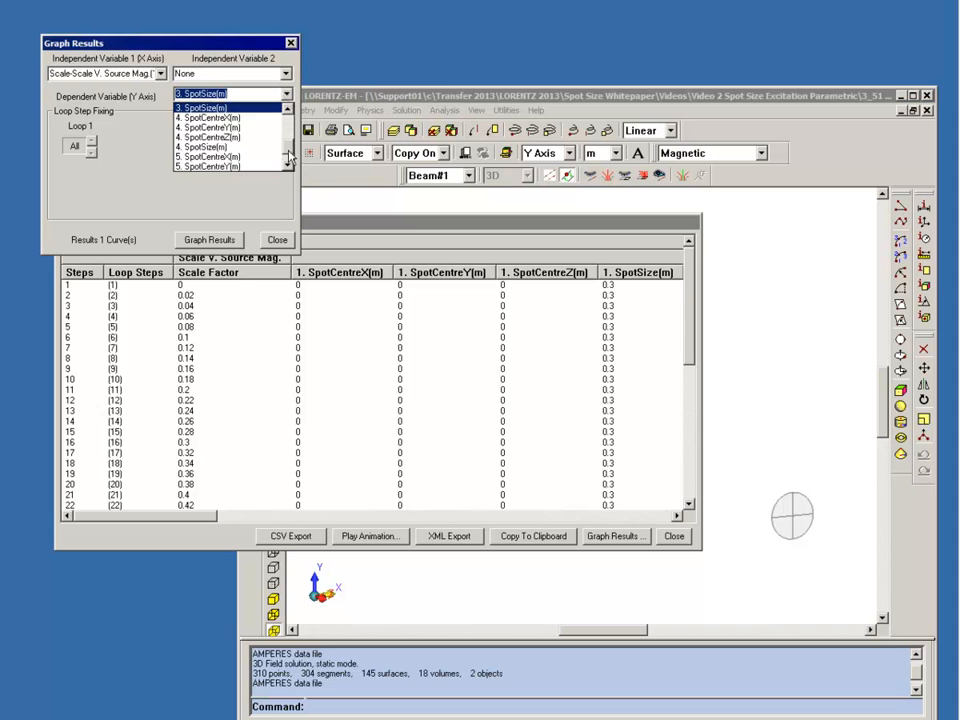
click(220, 147)
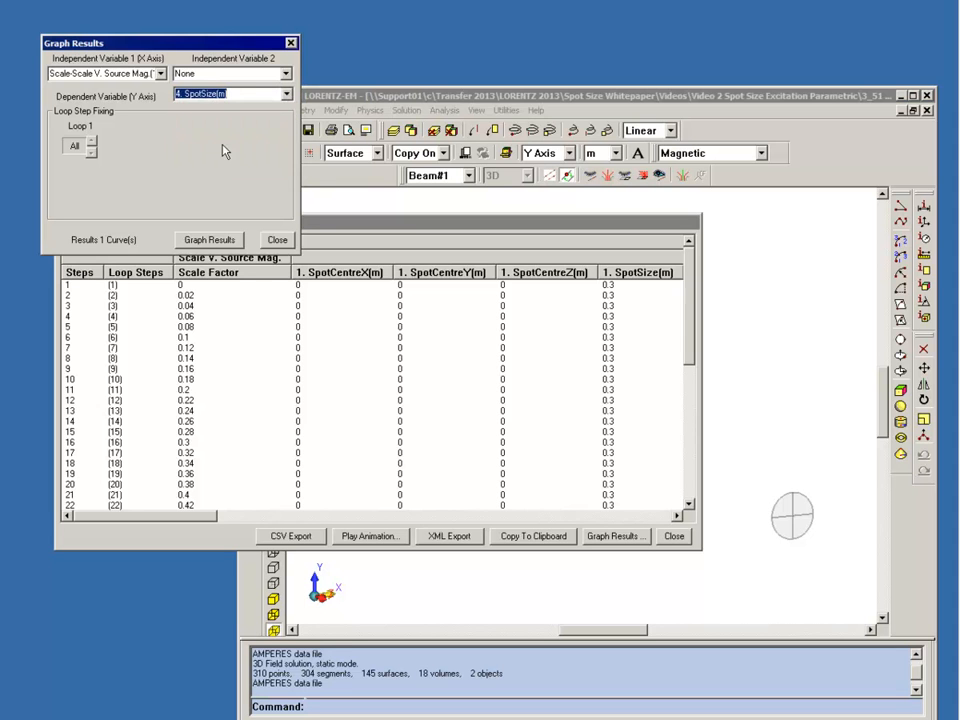
click(209, 240)
mouse_move(950, 285)
click(886, 285)
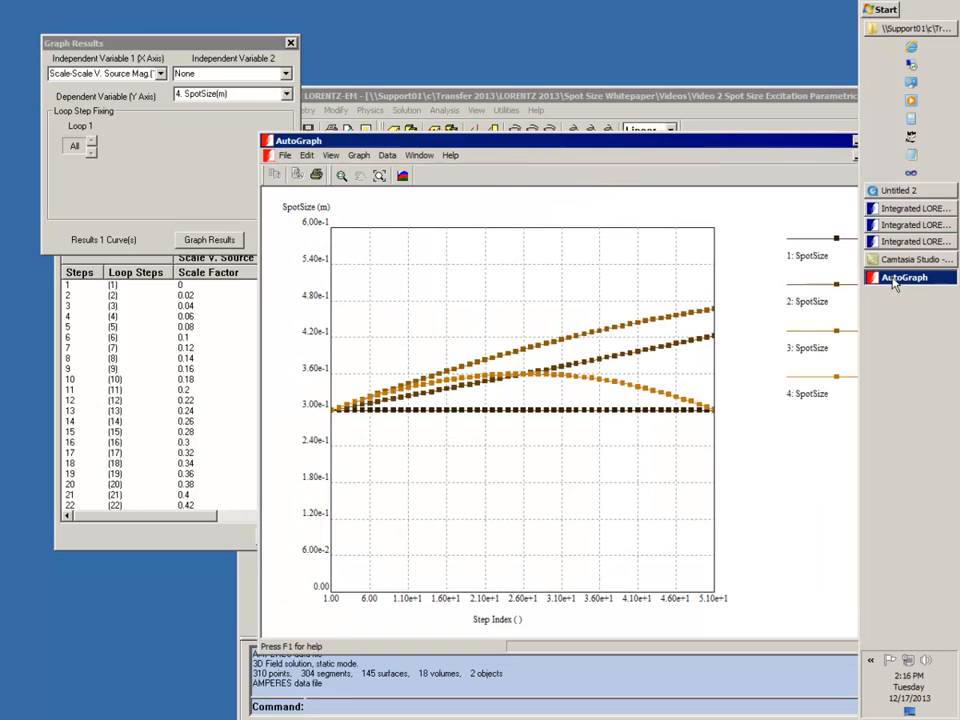
Hide the third and second spot size curves so the fourth can be compared with the first at the last step
right_click(635, 328)
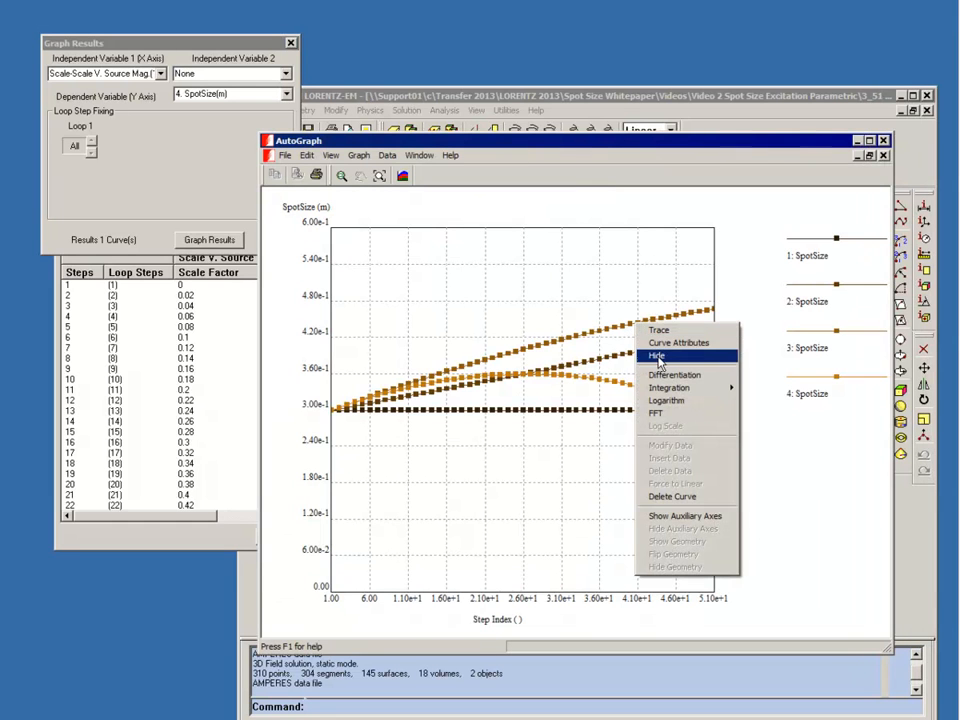
click(659, 358)
right_click(664, 352)
click(678, 383)
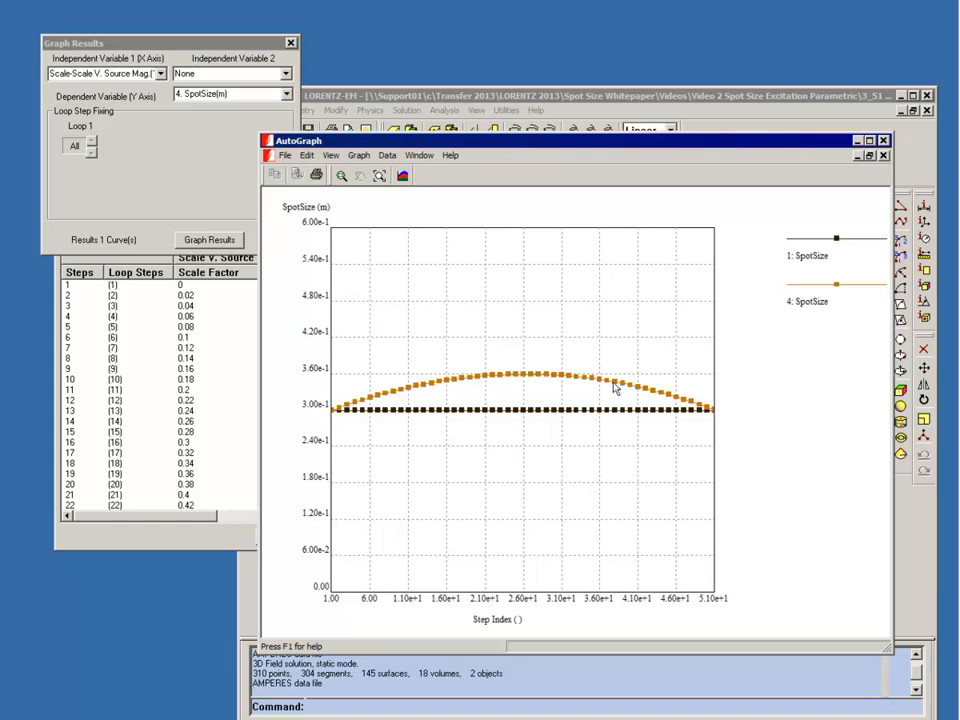
mouse_move(716, 414)
Add the fifth spot size, 5. SpotSize(m), to the graph and inspect its curve at the start, peak, minimum and end
click(213, 142)
click(286, 94)
click(253, 165)
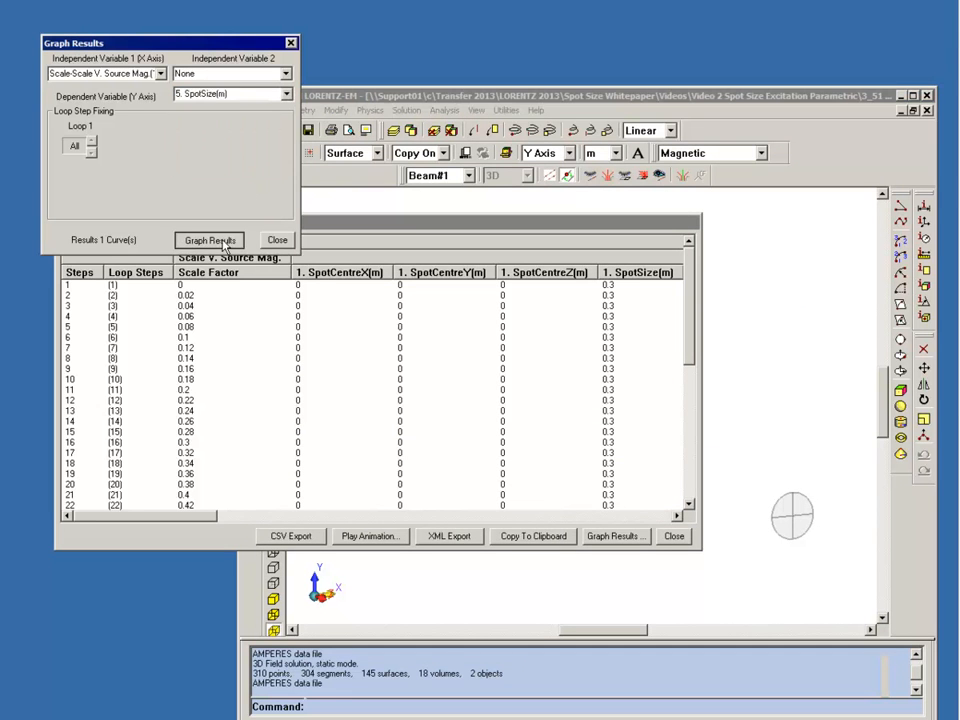
click(226, 243)
click(912, 278)
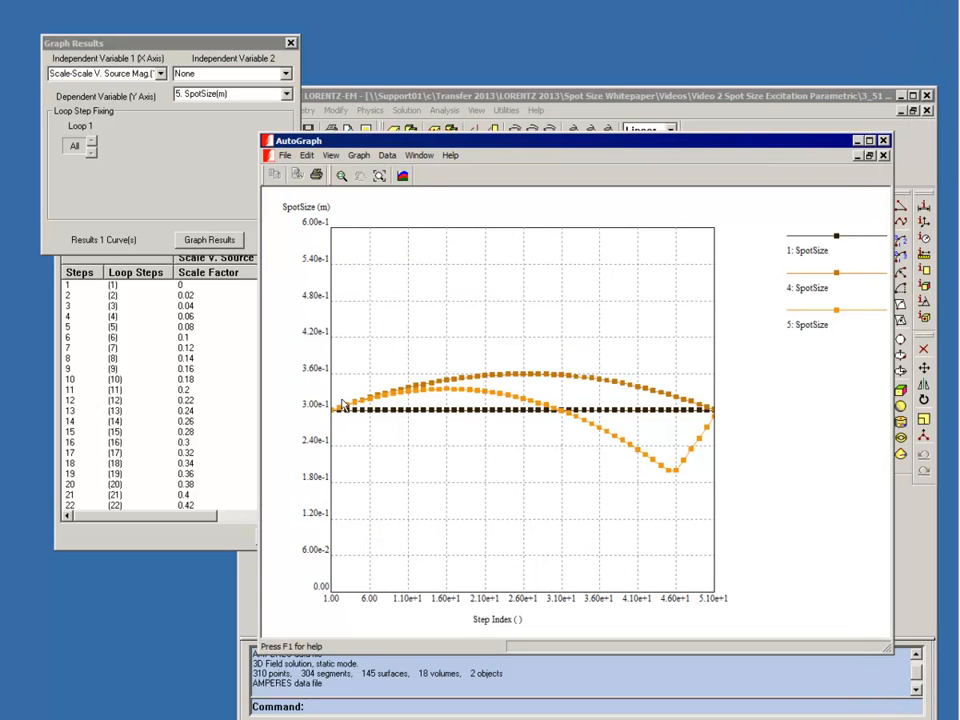
mouse_move(330, 411)
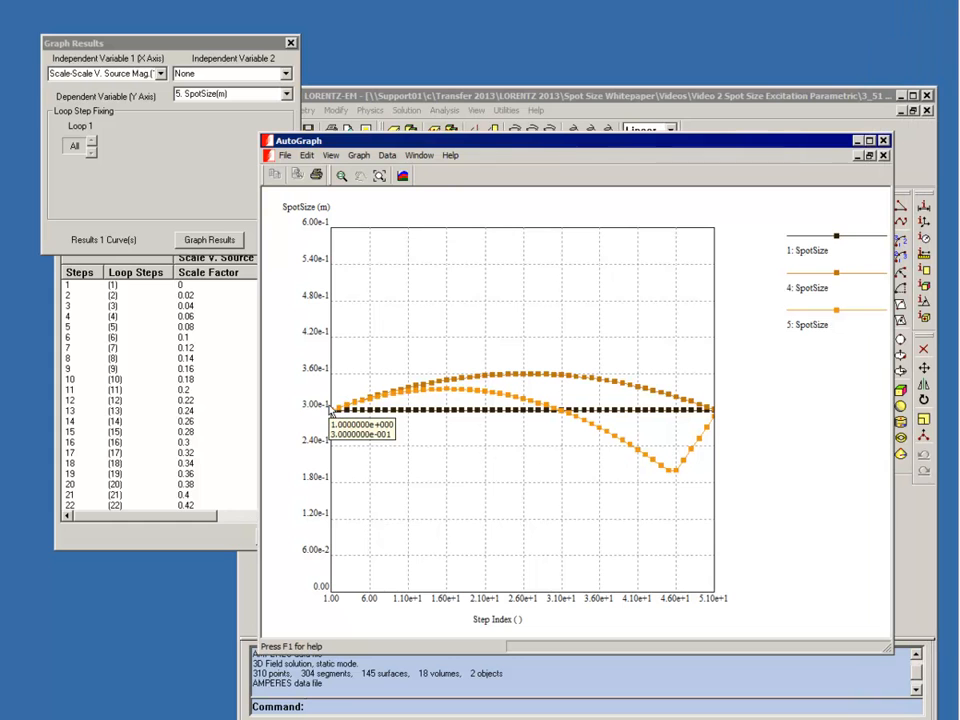
mouse_move(409, 394)
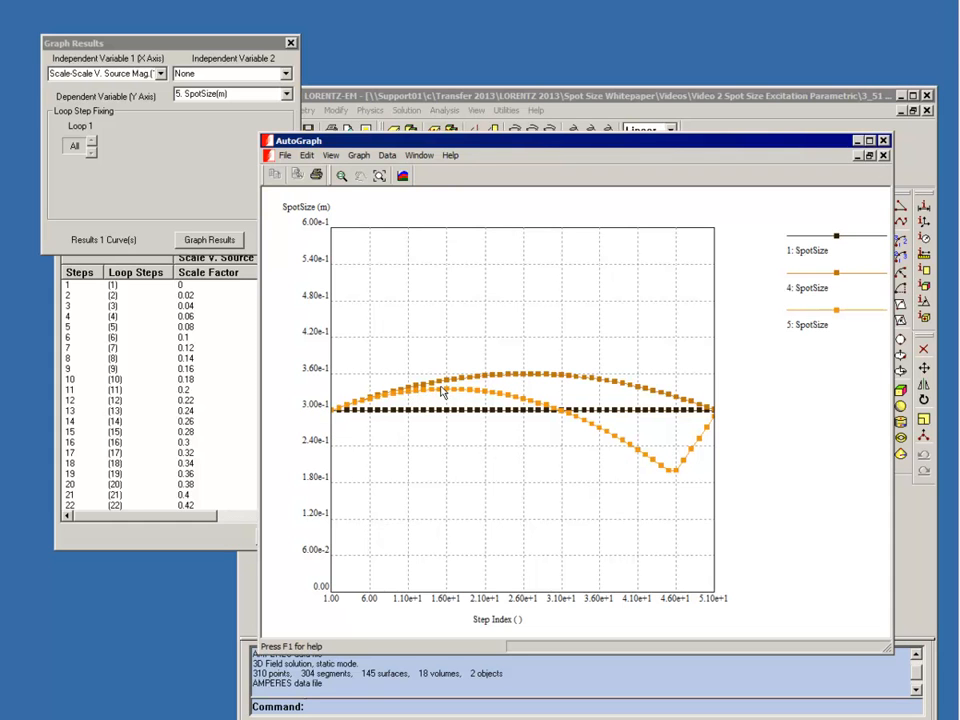
mouse_move(442, 391)
mouse_move(676, 480)
mouse_move(714, 418)
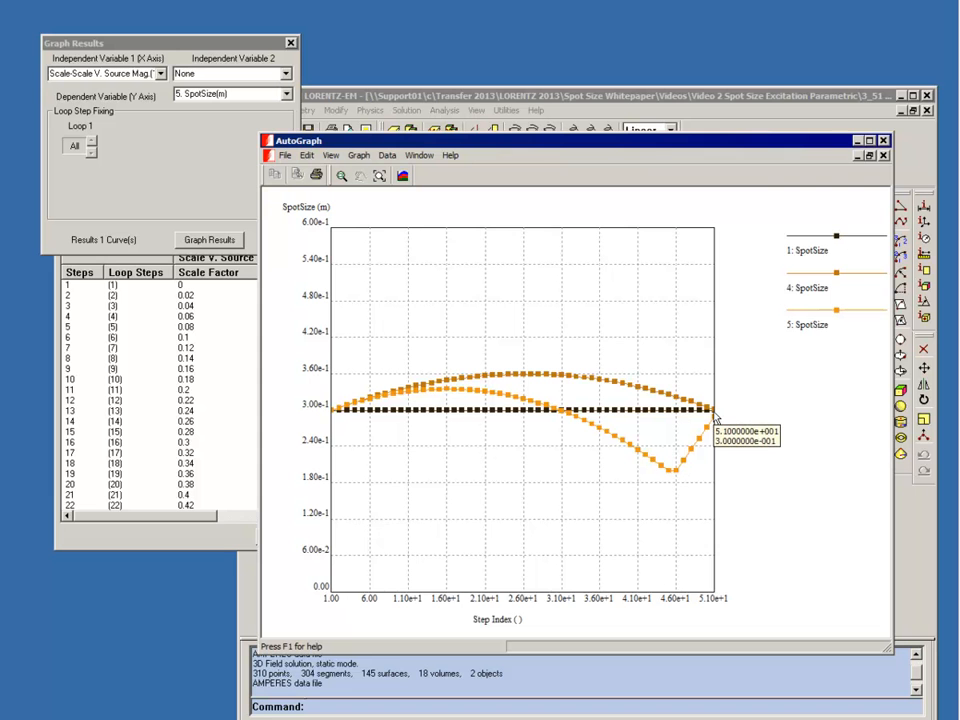